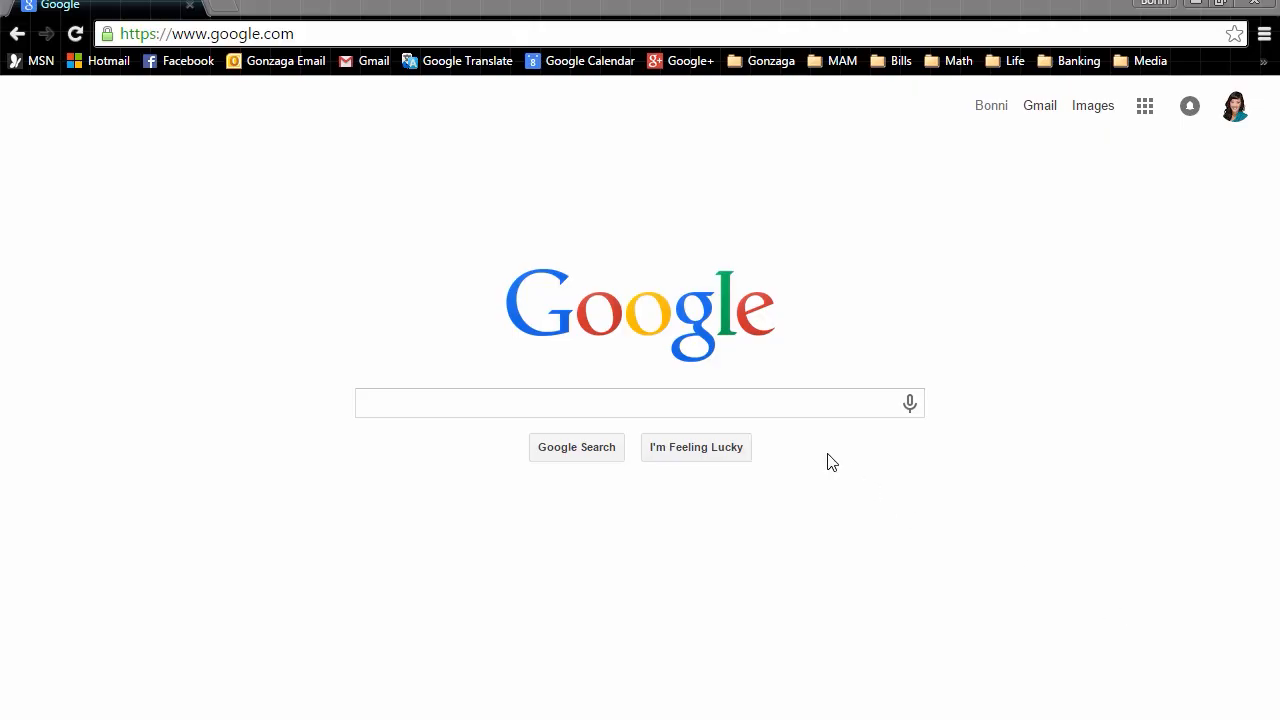
Step: Search Google for "download android studio" and open the official Download Android Studio and SDK Tools page
click(622, 396)
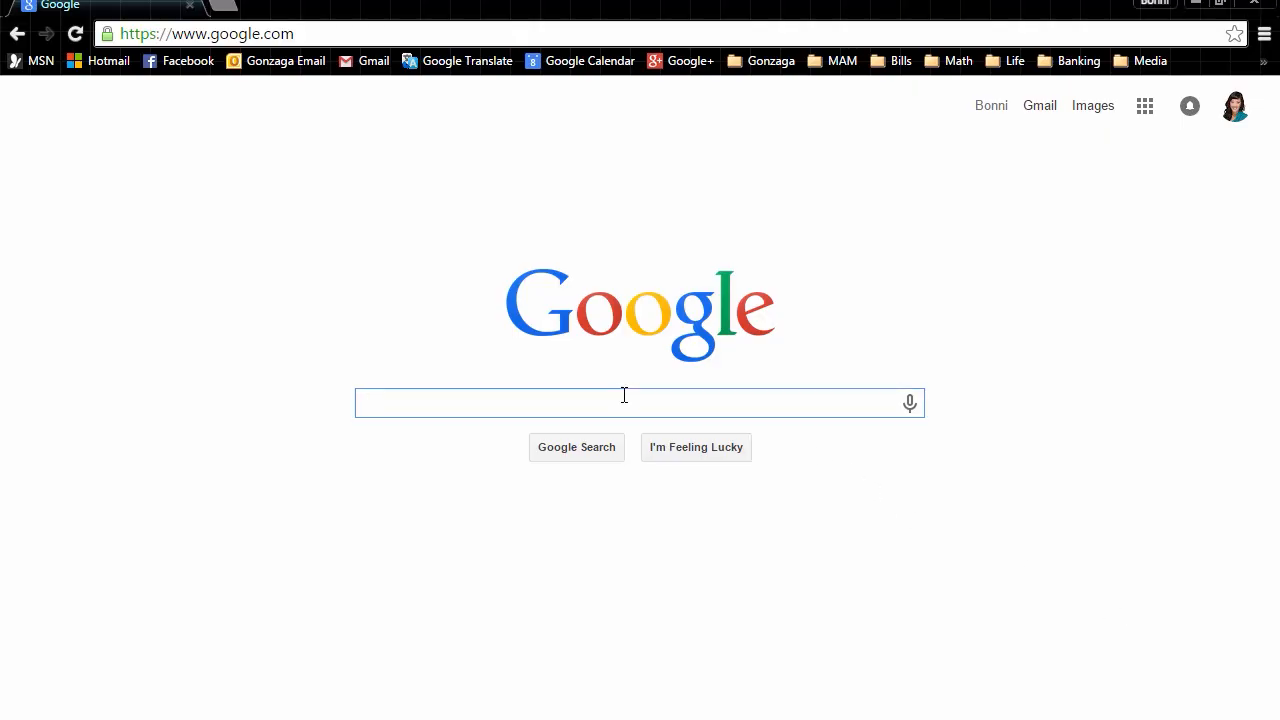
text(download)
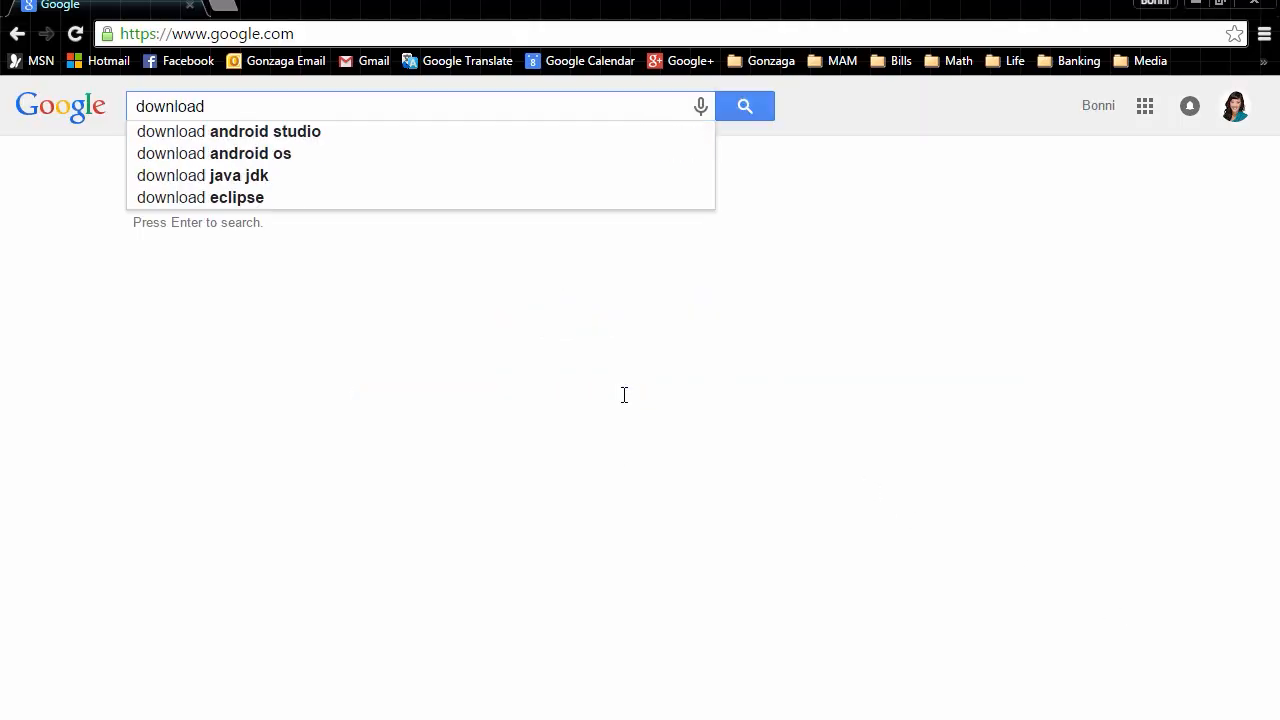
click(357, 137)
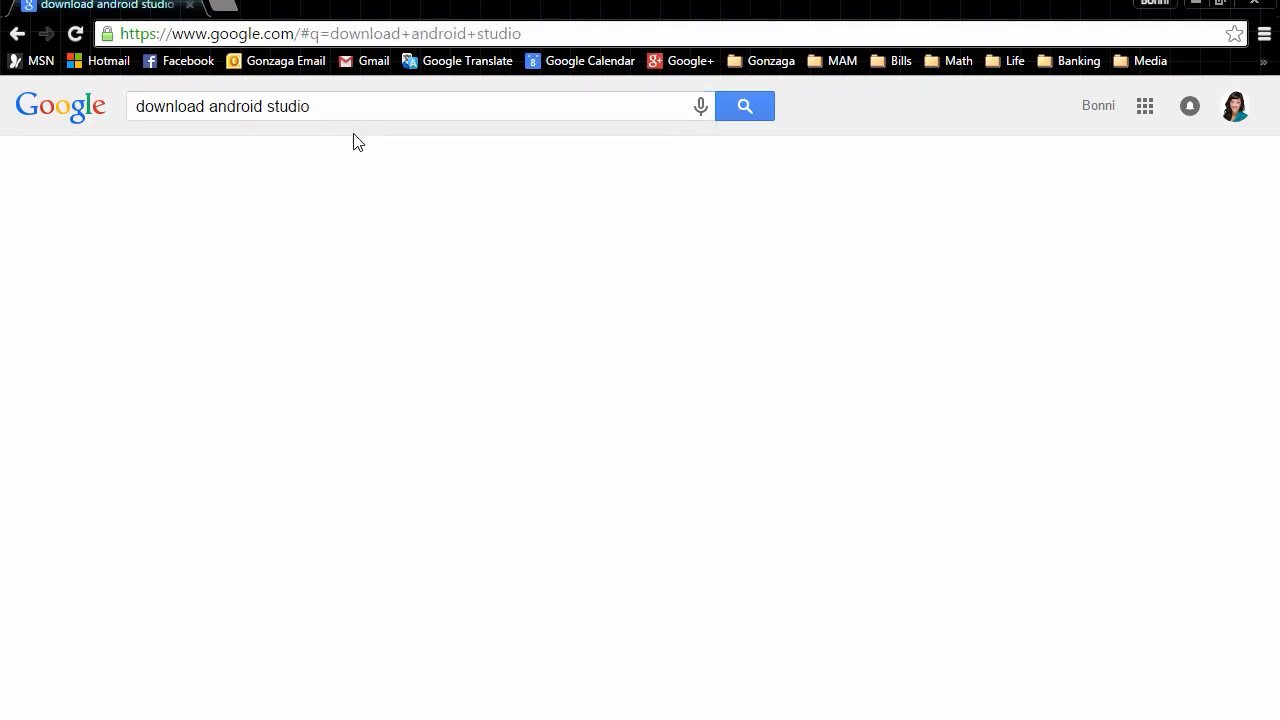
scroll(471, 308, down, 4)
scroll(420, 470, up, 4)
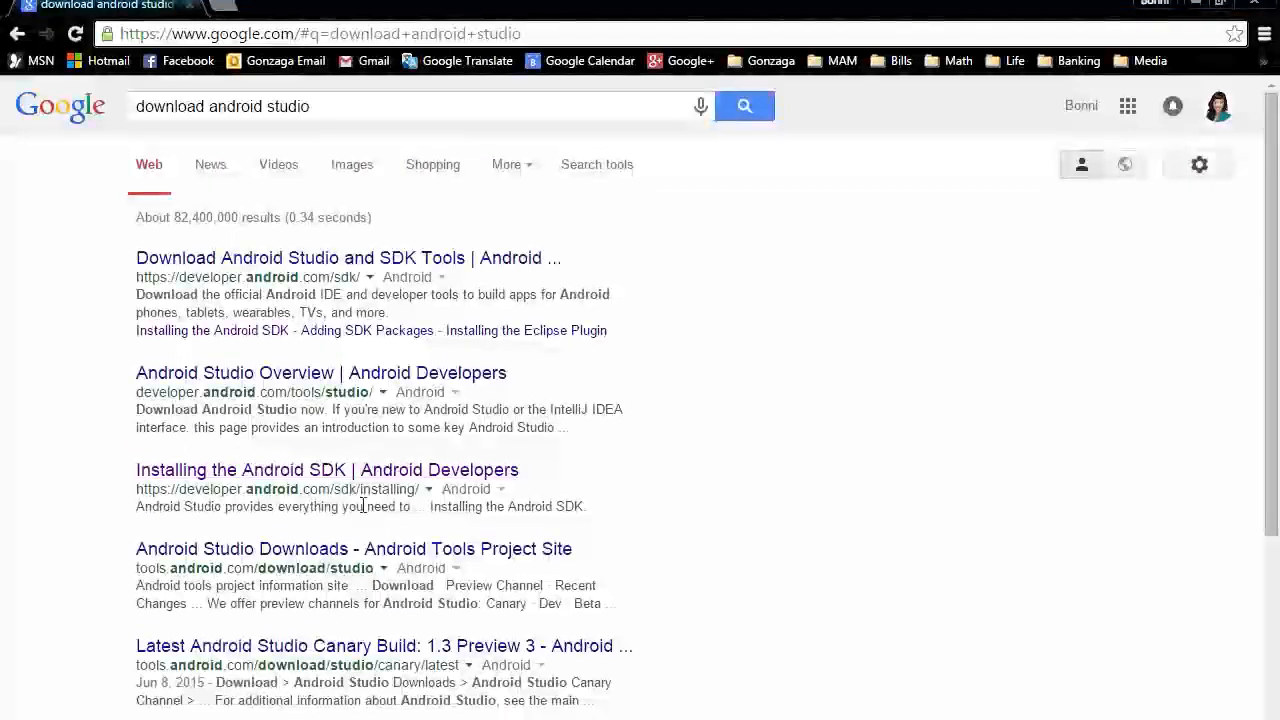
scroll(408, 252, down, 1)
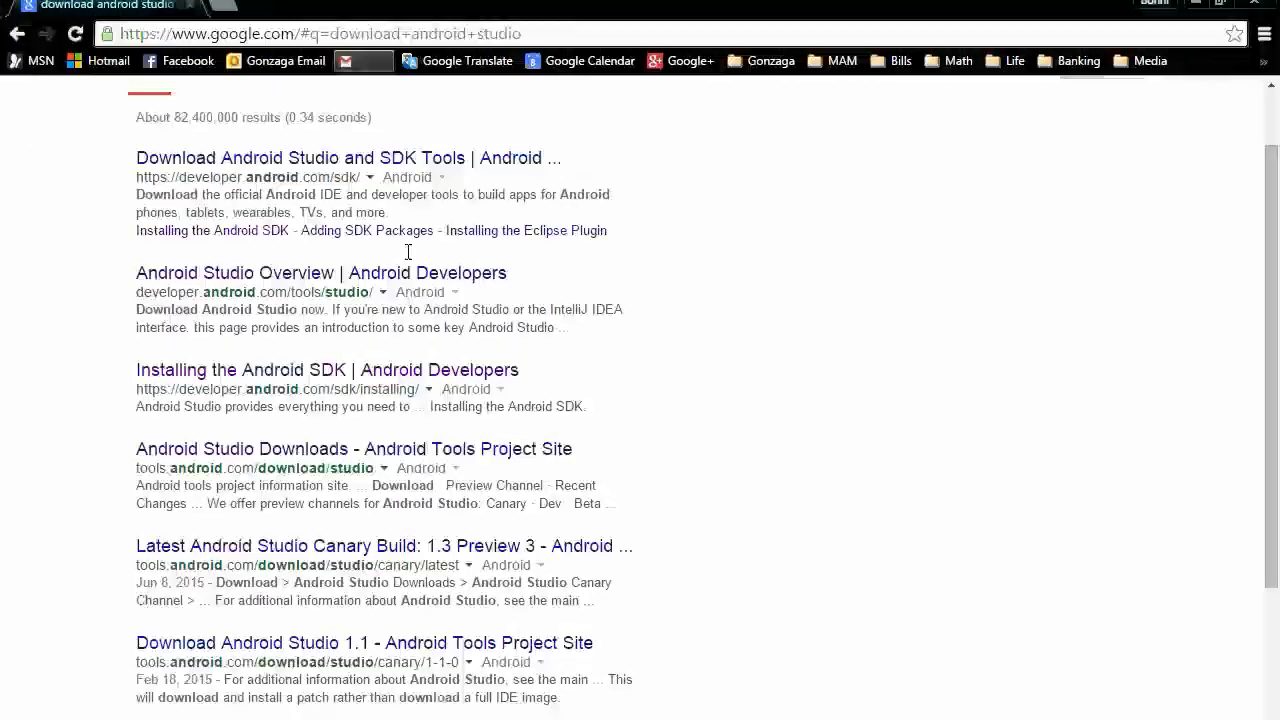
click(370, 160)
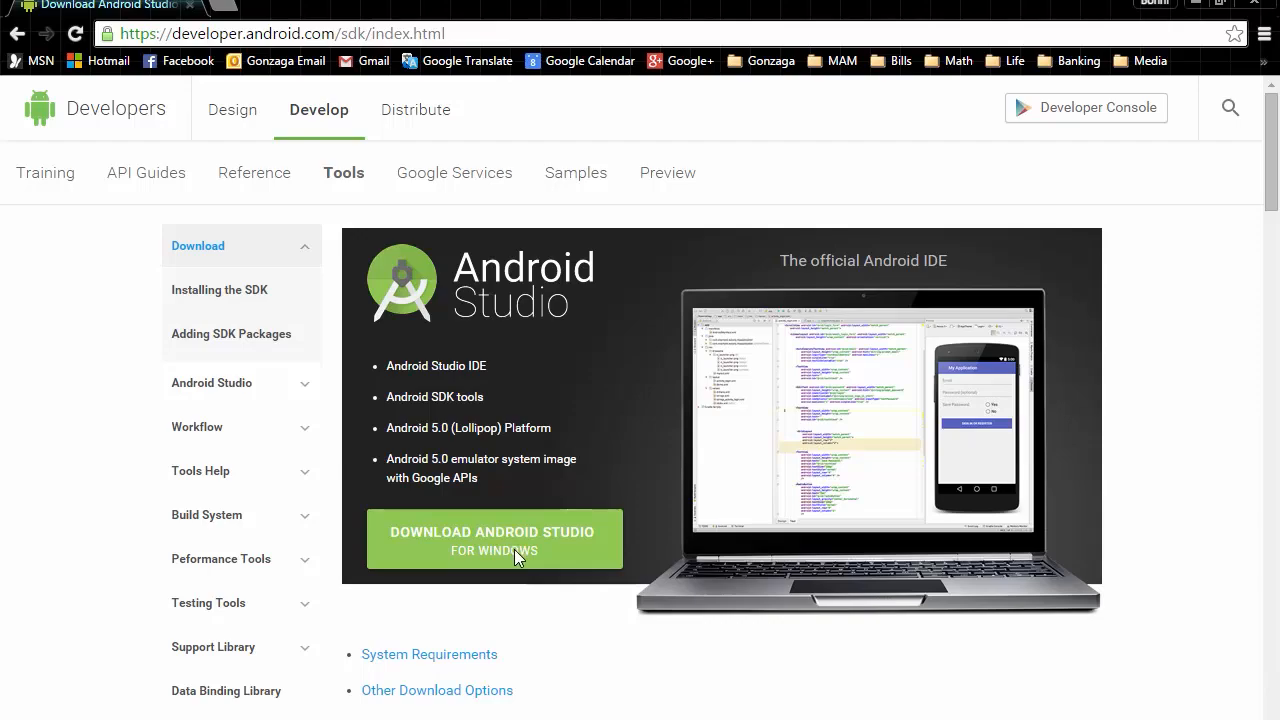
Step: Agree to the terms and conditions and download Android Studio for Windows
scroll(543, 626, down, 2)
scroll(545, 650, up, 1)
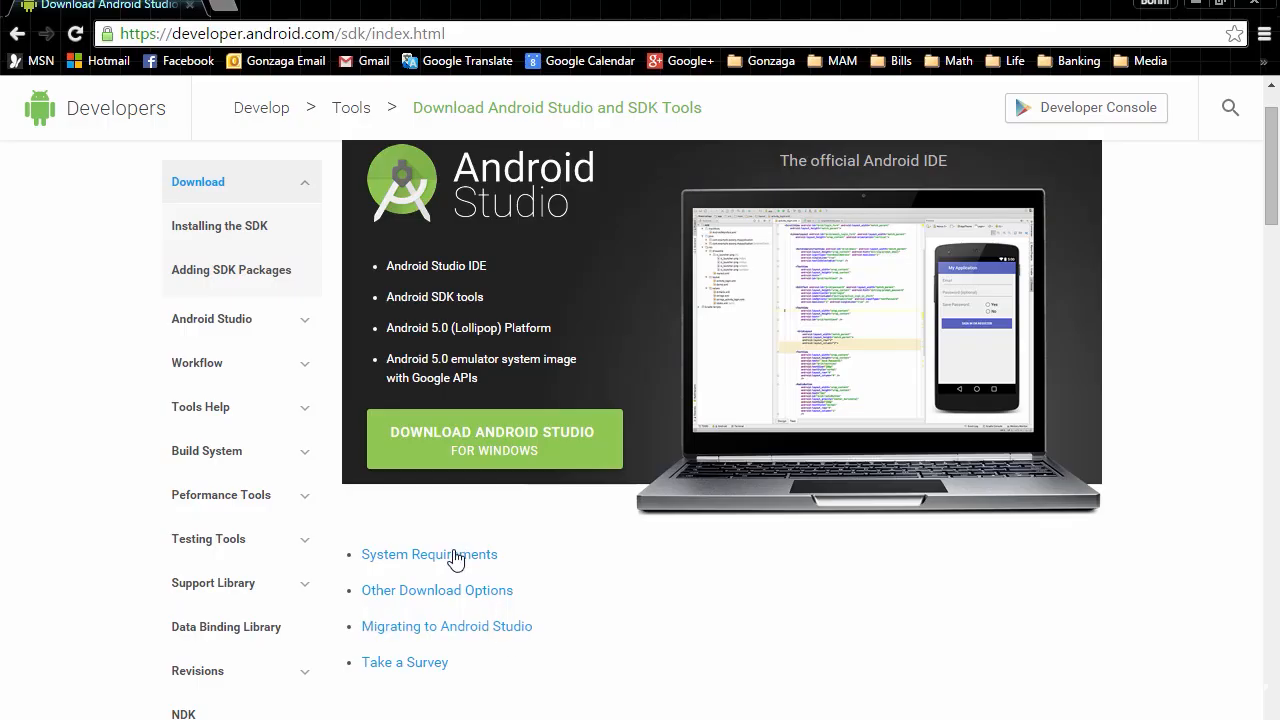
click(487, 440)
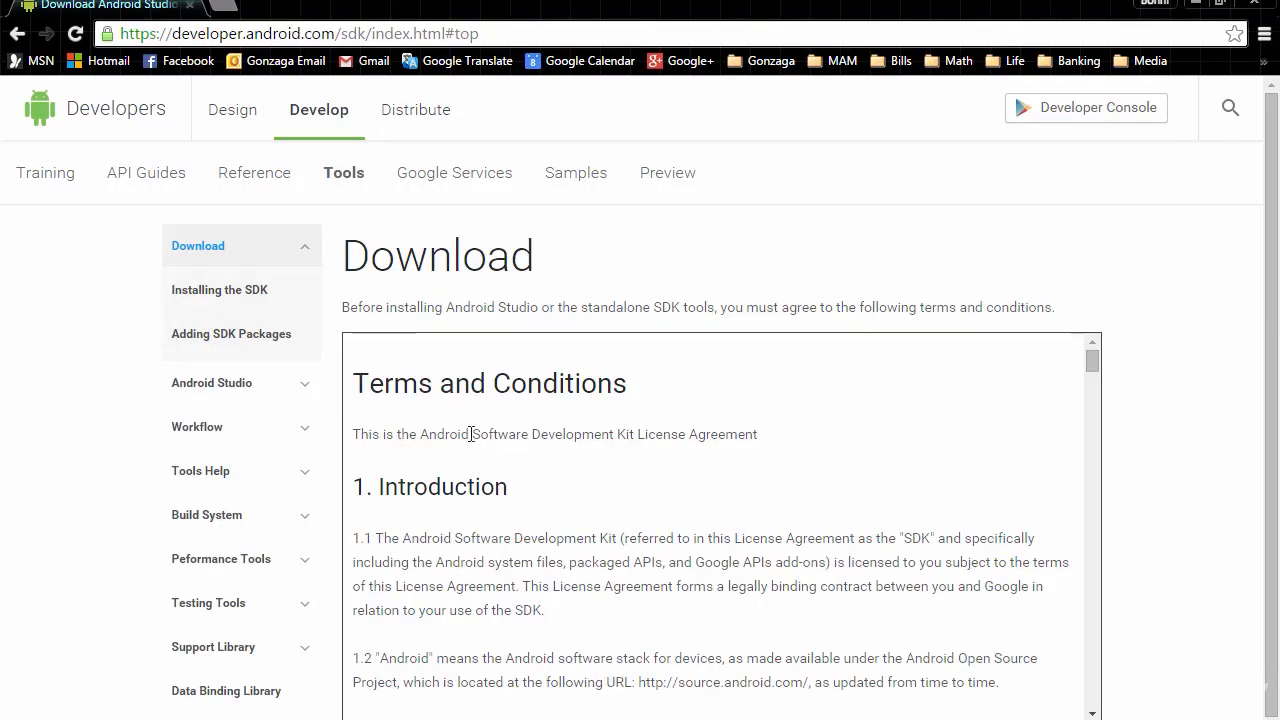
scroll(498, 550, down, 2)
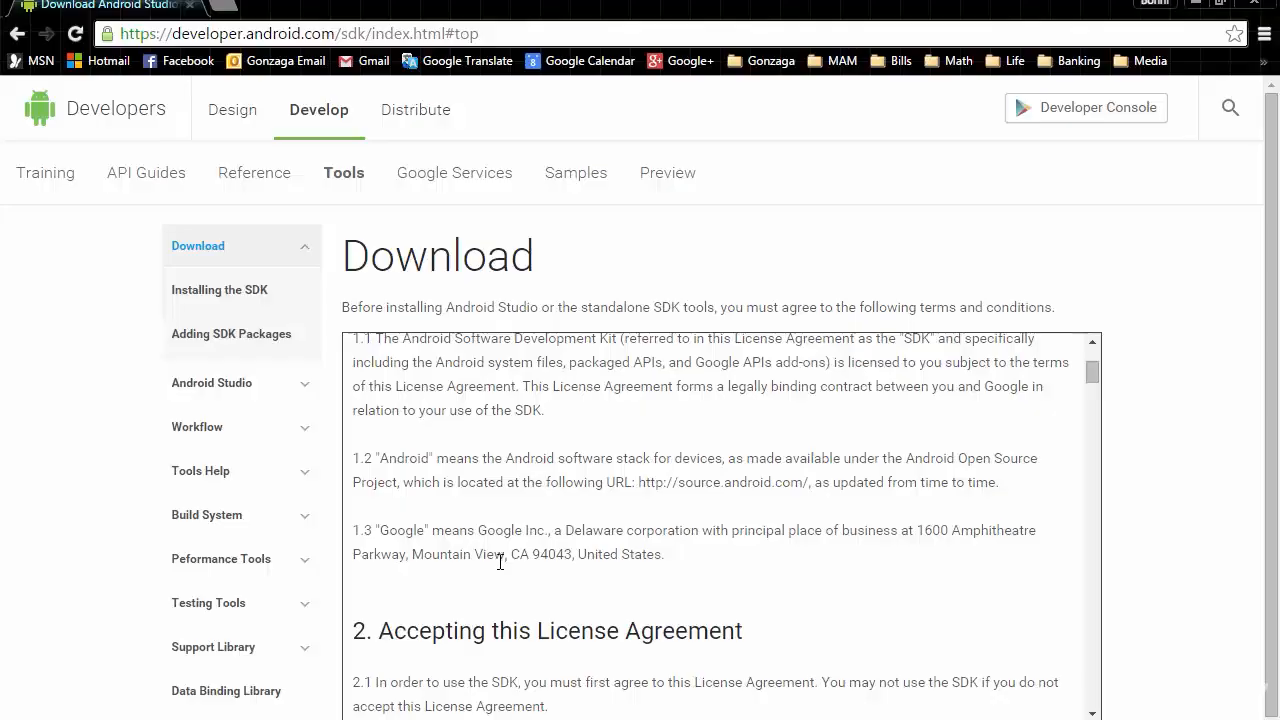
scroll(1150, 400, down, 2)
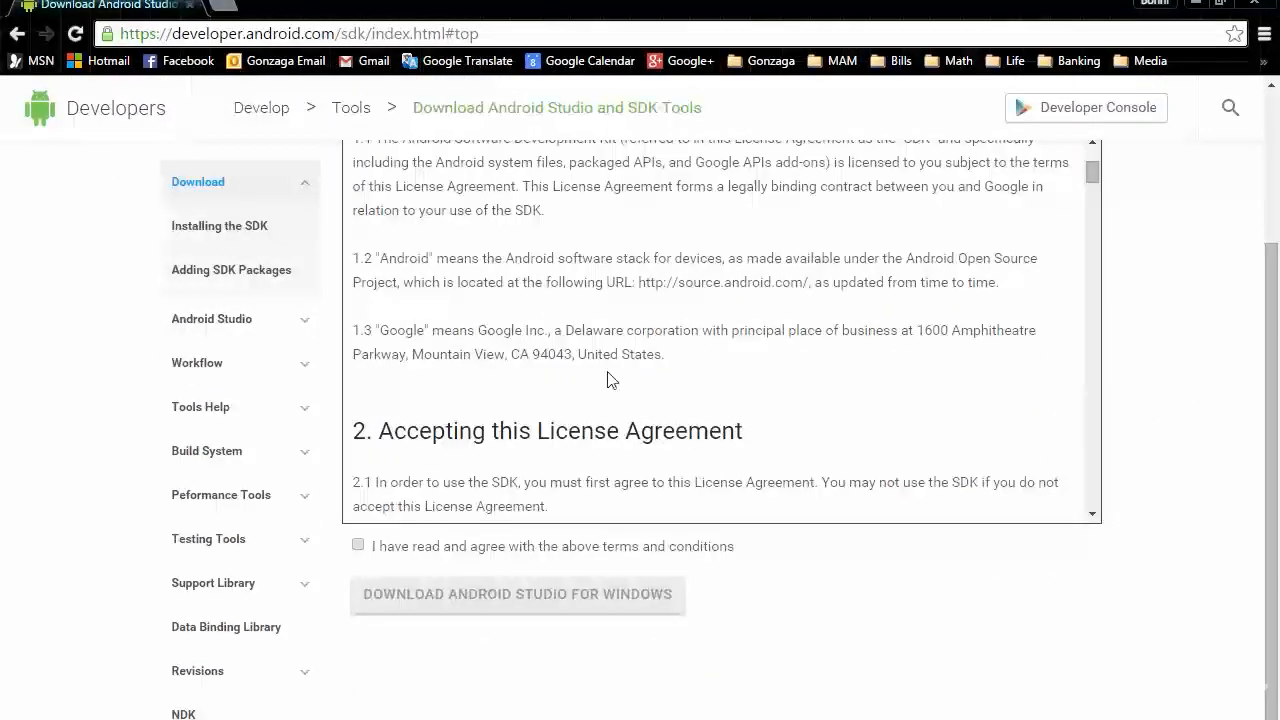
scroll(608, 378, up, 2)
scroll(603, 378, down, 9)
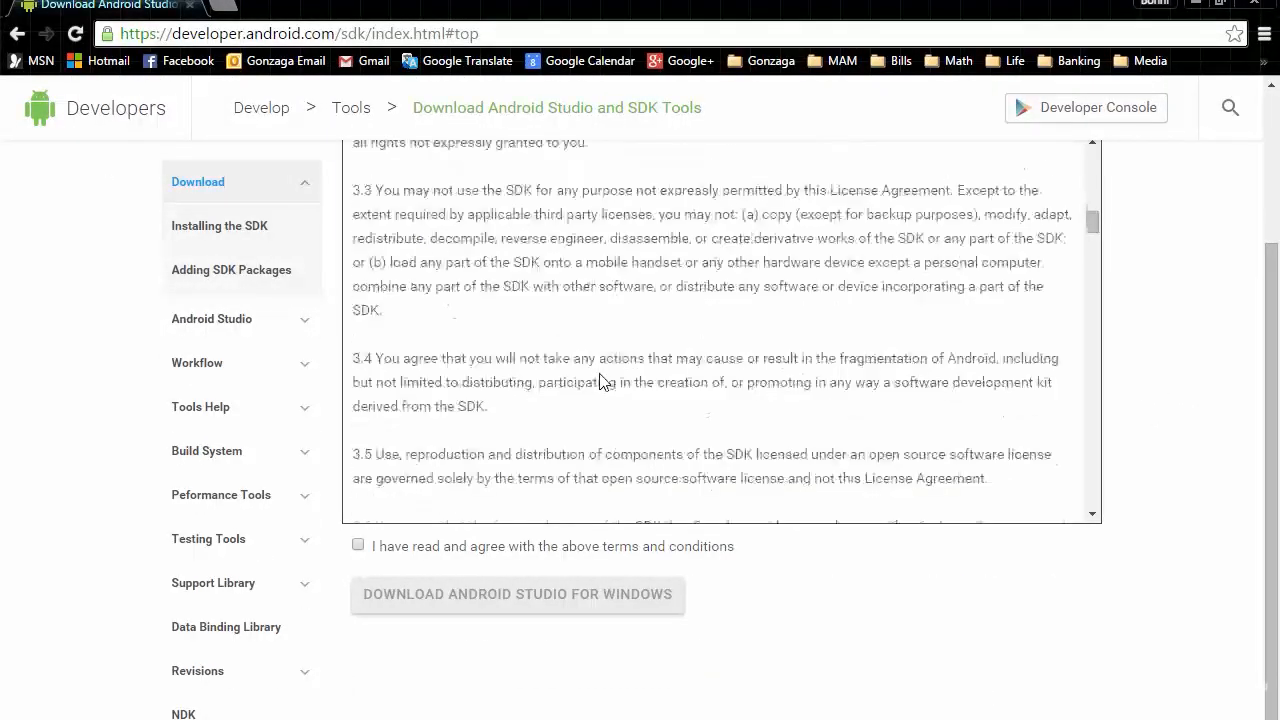
scroll(603, 380, down, 3)
click(358, 545)
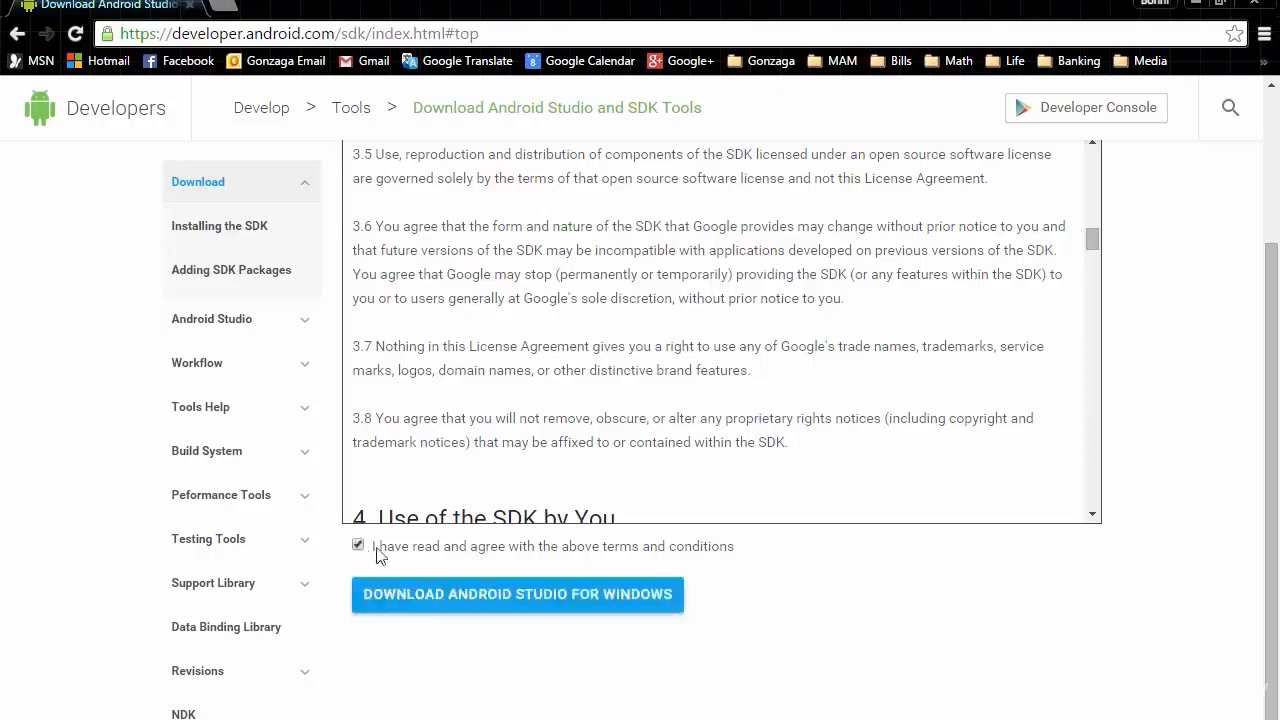
click(509, 602)
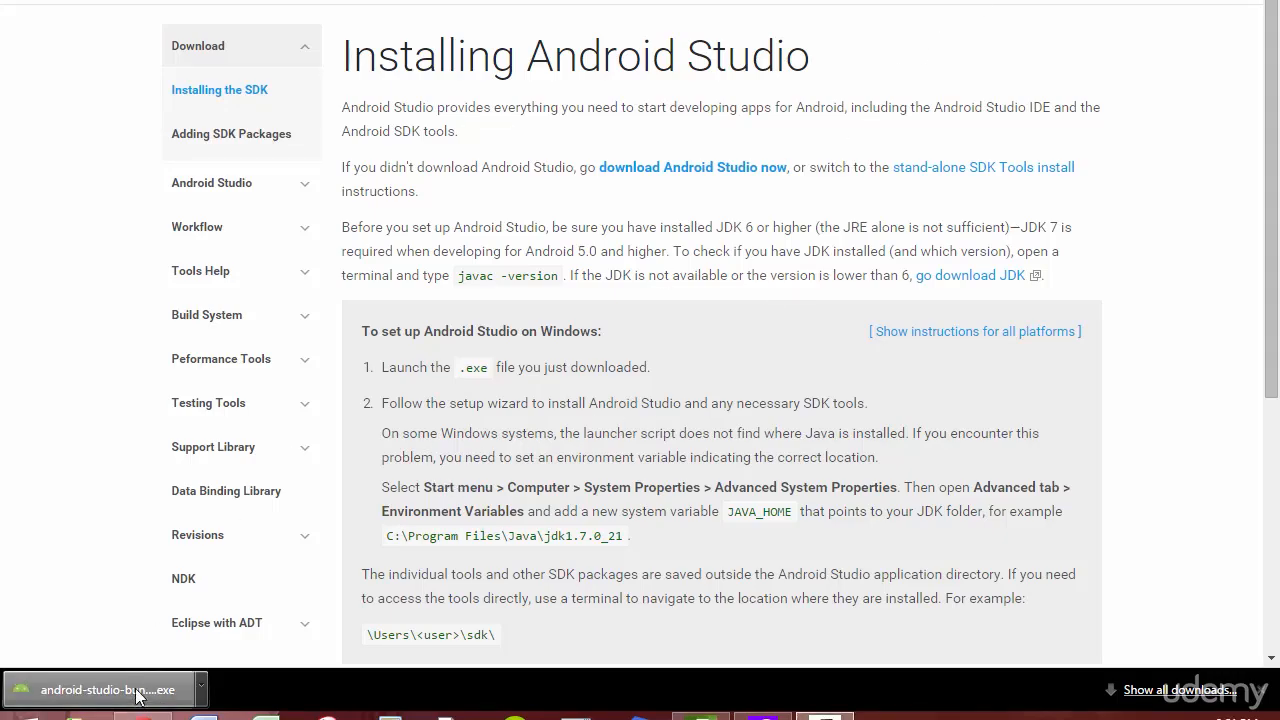
Step: Run the downloaded Android Studio installer and continue past its welcome page
click(138, 690)
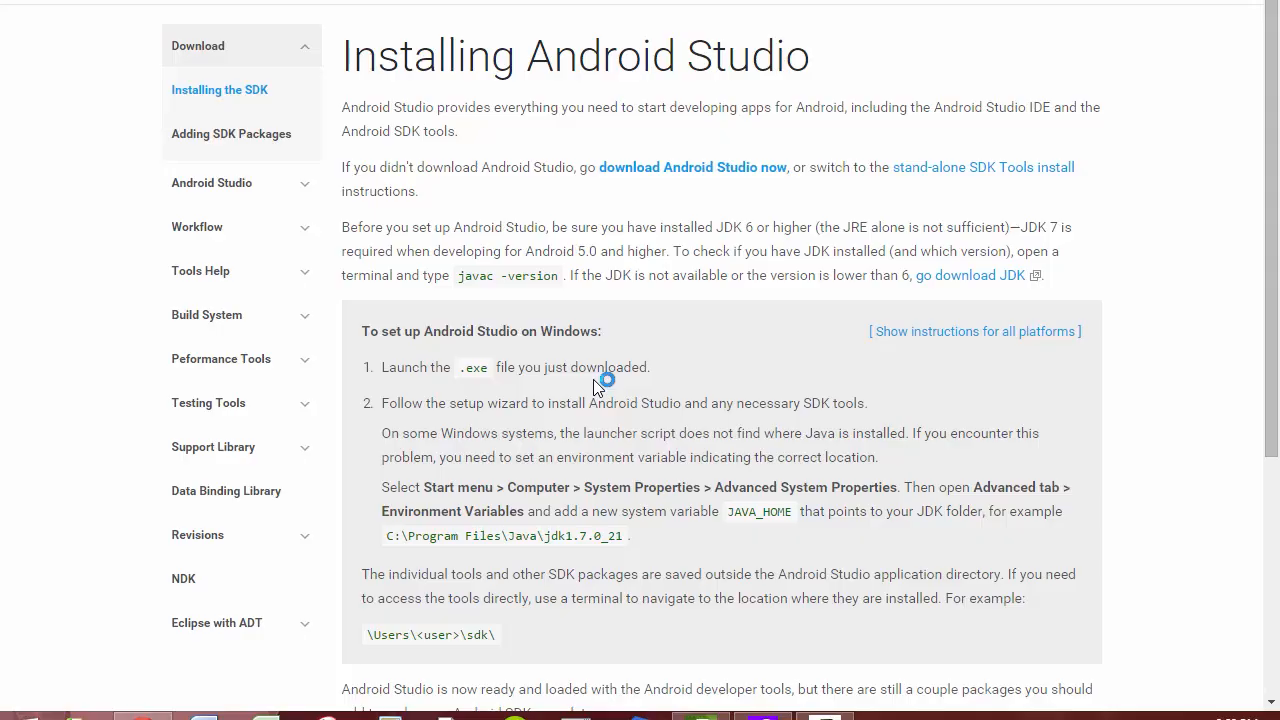
scroll(596, 386, down, 1)
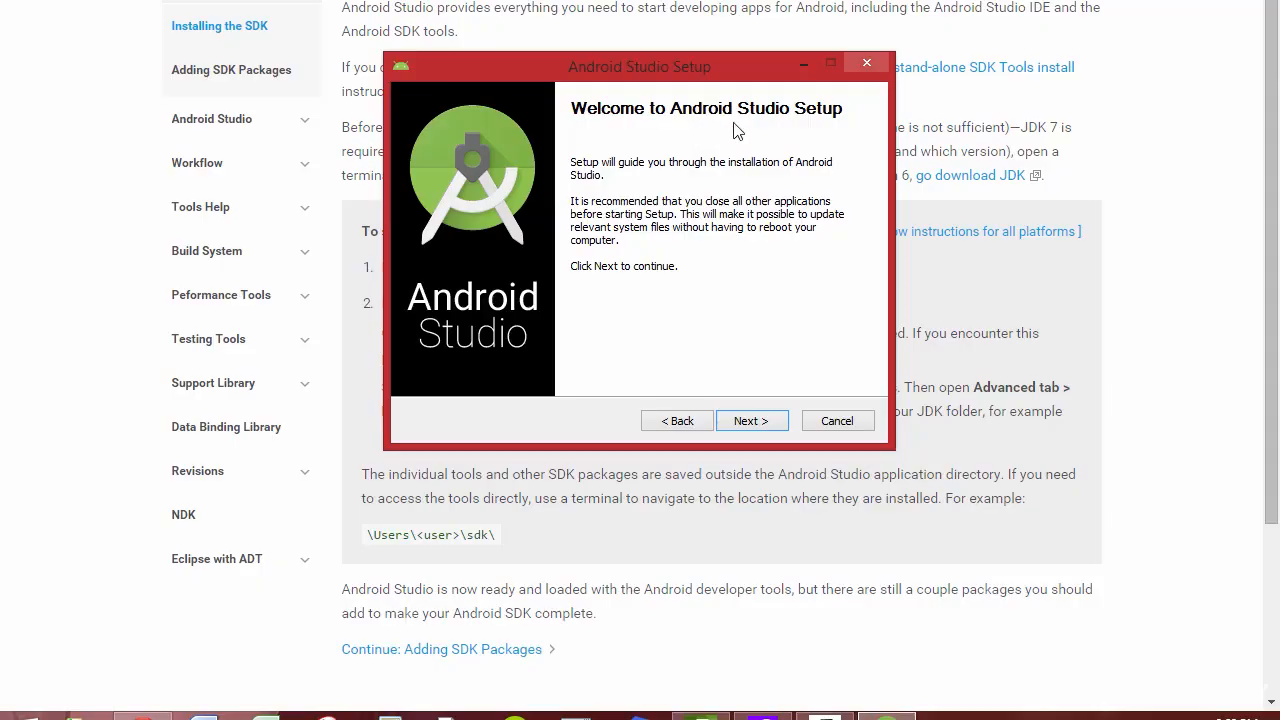
click(760, 423)
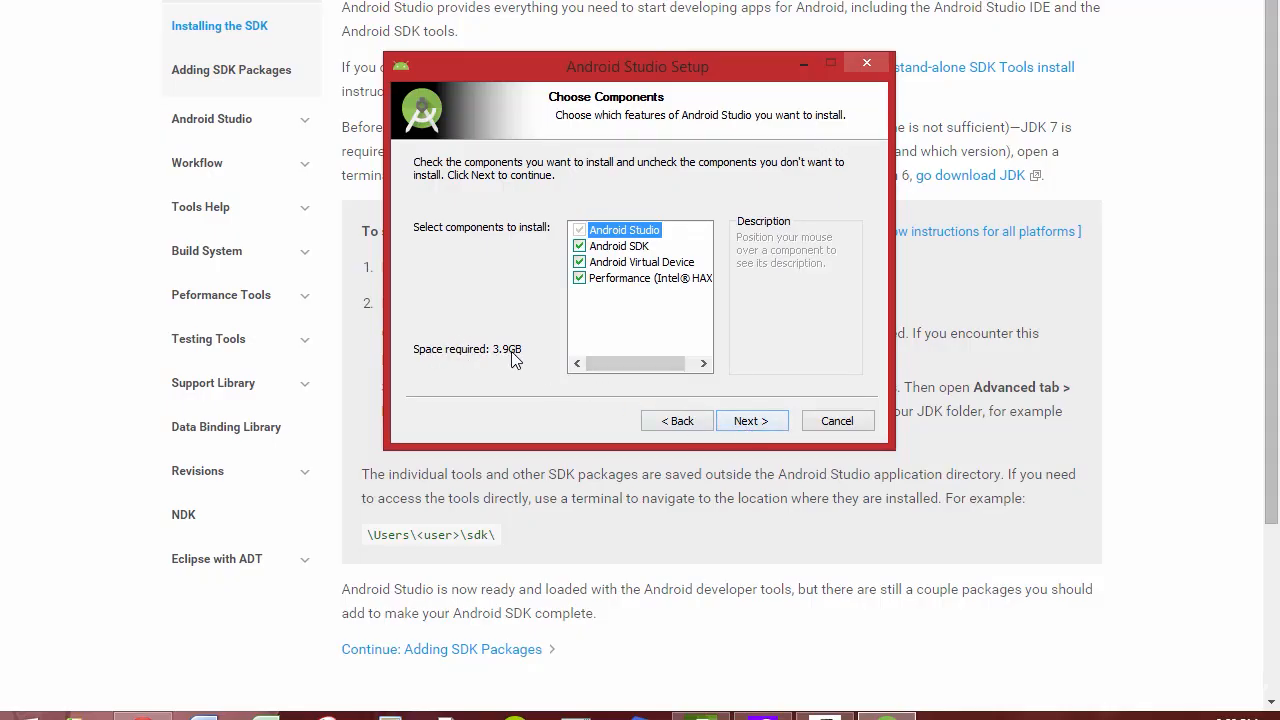
Step: Keep all the installer components selected and accept the license agreement
click(739, 424)
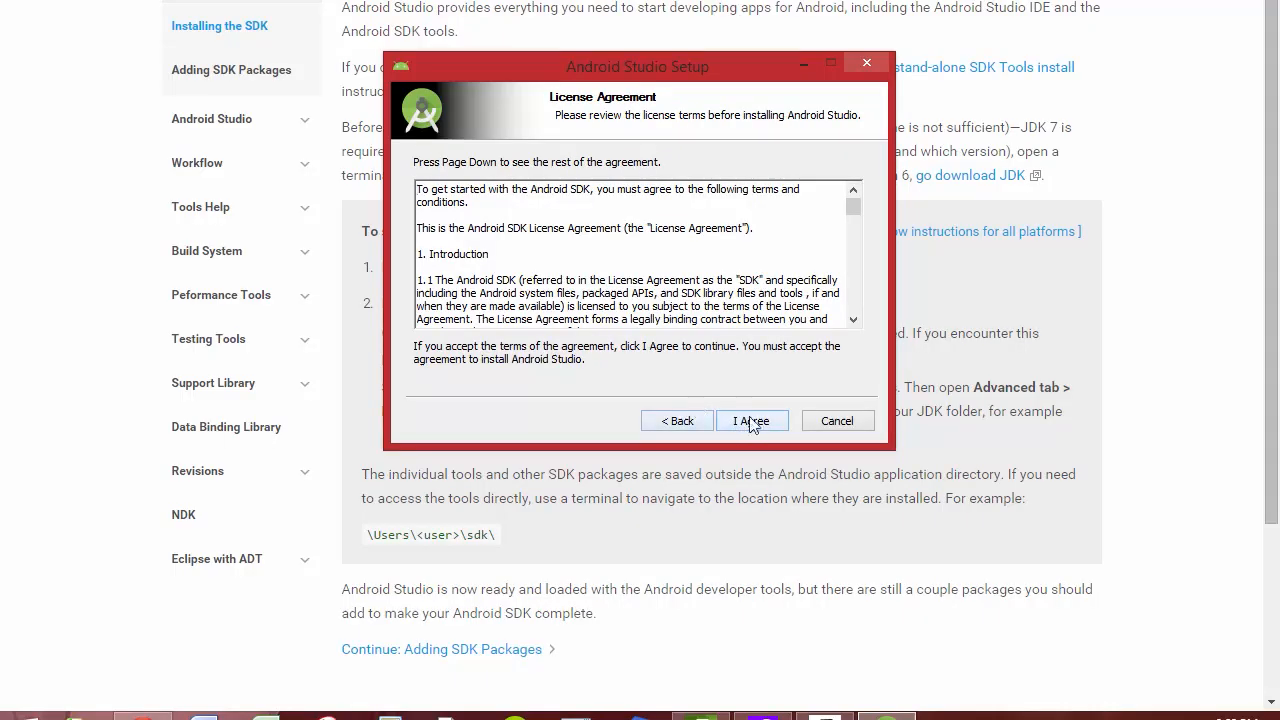
click(752, 423)
click(752, 422)
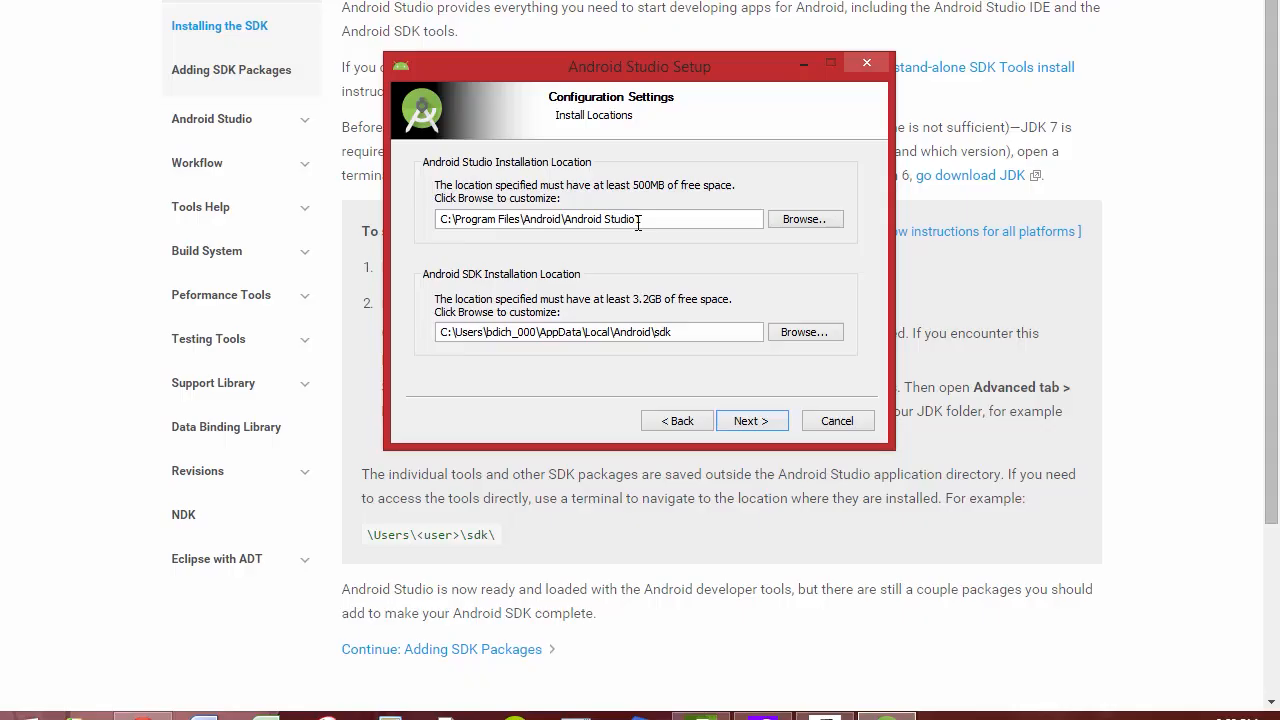
Step: Install Android Studio to C:\Program Files\Android\Android Studio1 with the recommended 512 MB emulator RAM, and finish setup with Android Studio set to start
text(1)
click(761, 418)
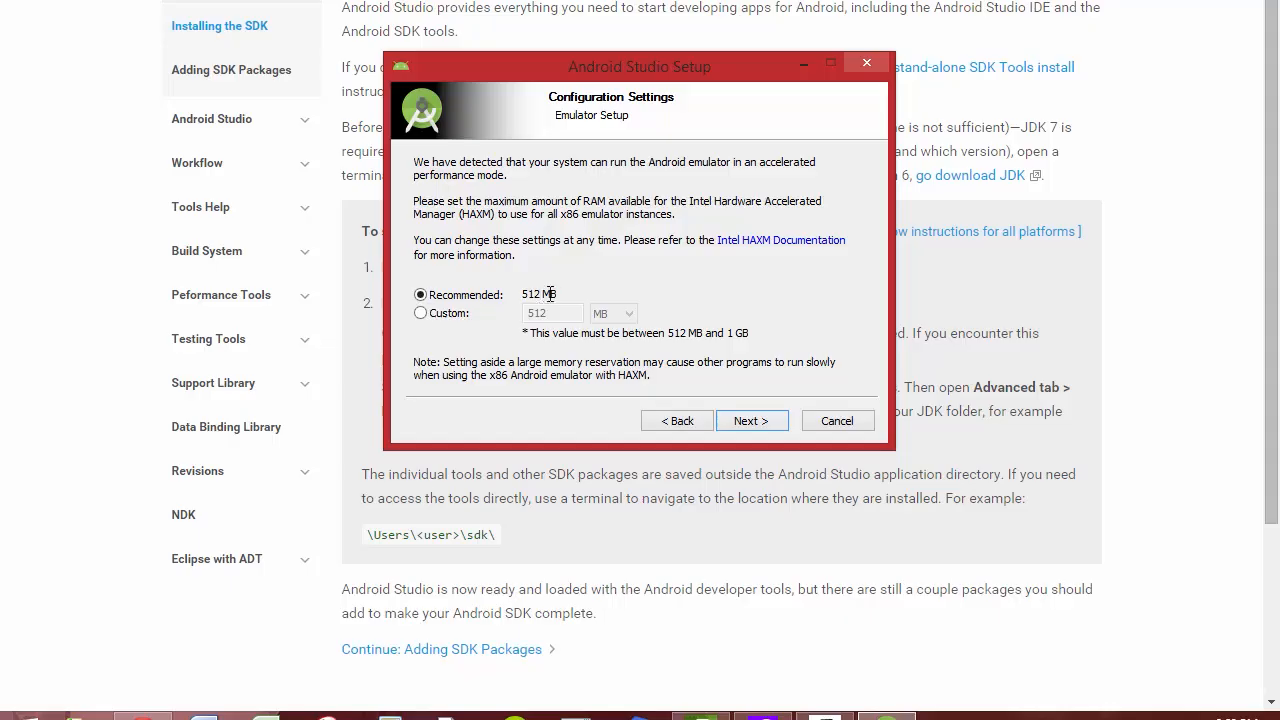
click(752, 422)
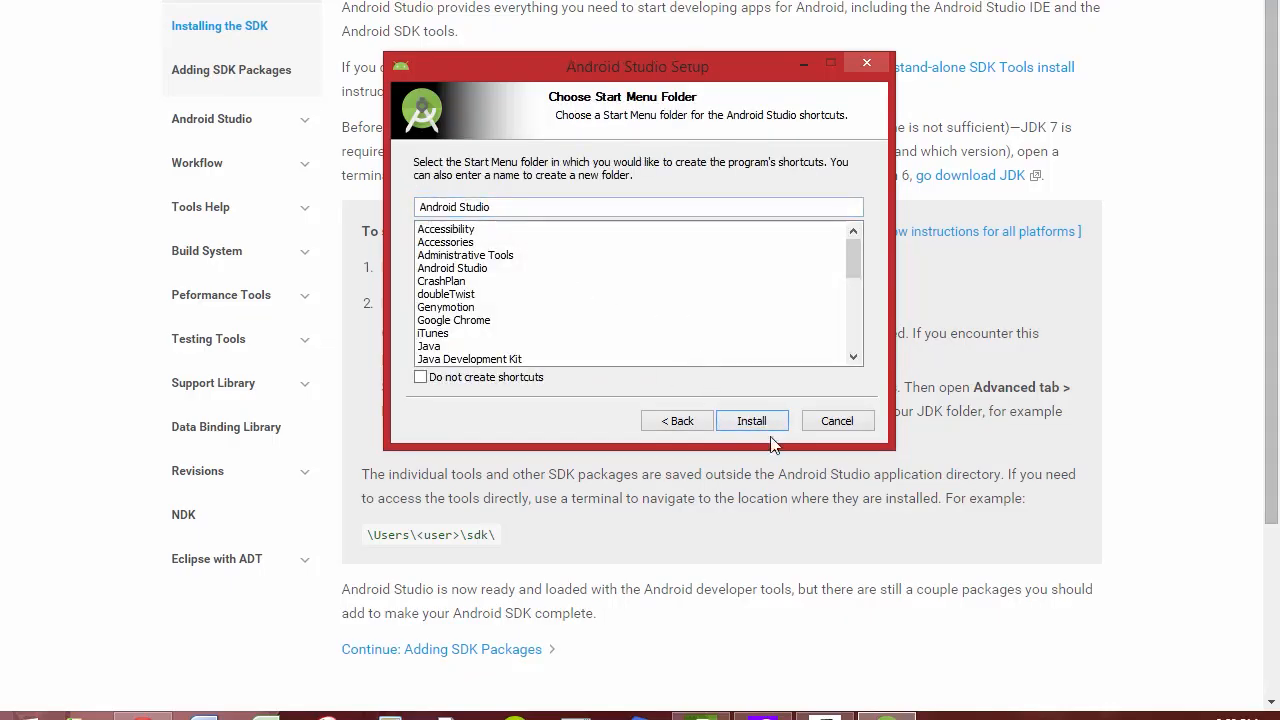
click(760, 421)
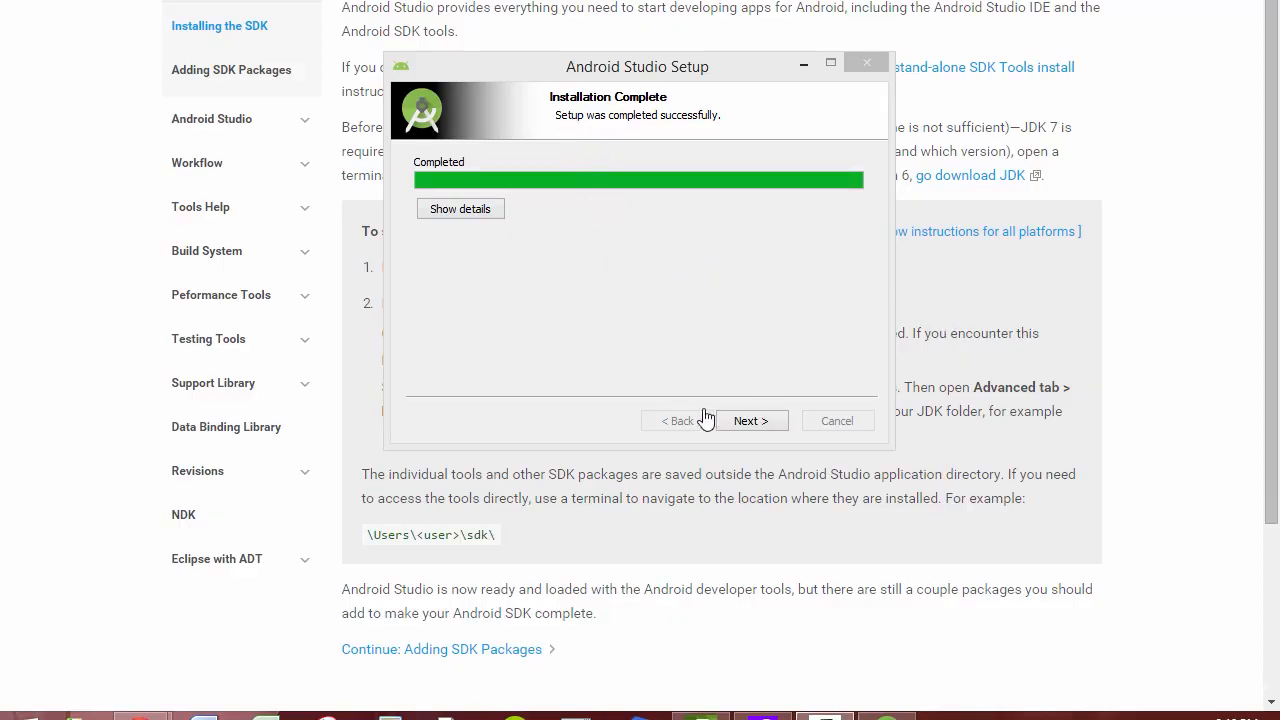
click(748, 421)
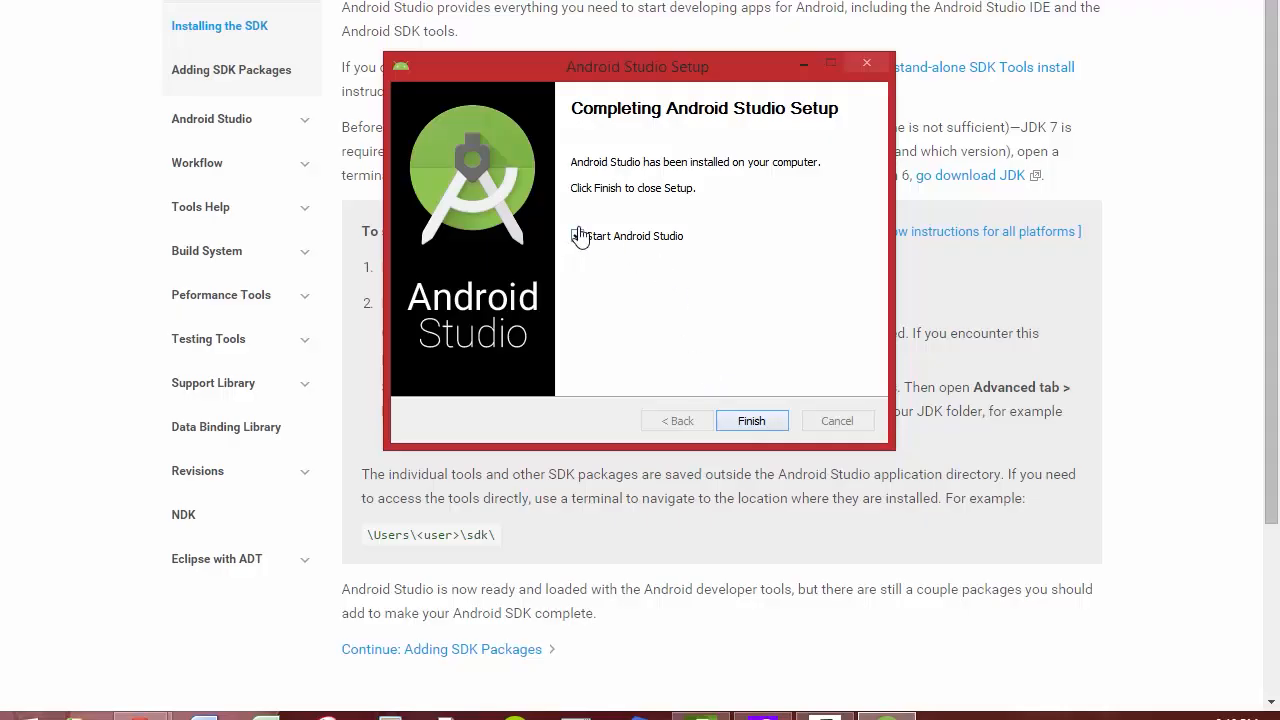
click(755, 421)
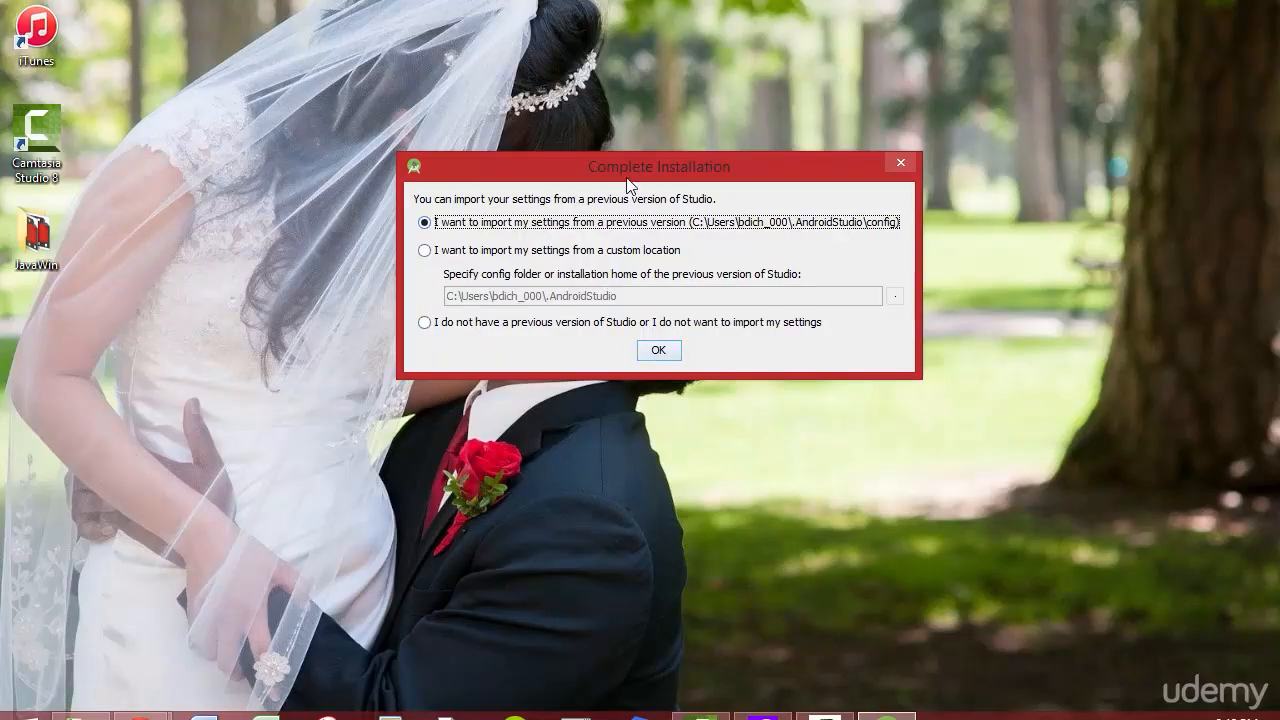
Step: Choose not to import settings from a previous Studio version, and allow Android Studio through Windows Firewall on public networks
drag(717, 177, 720, 187)
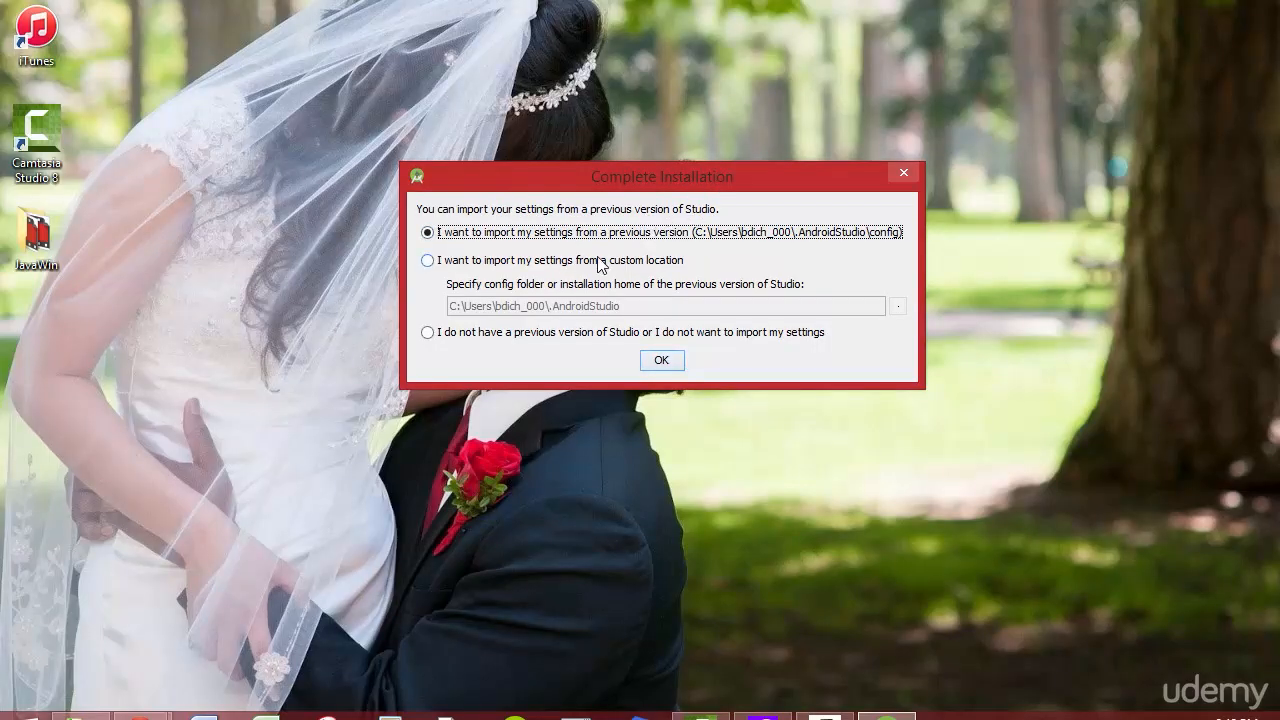
click(429, 333)
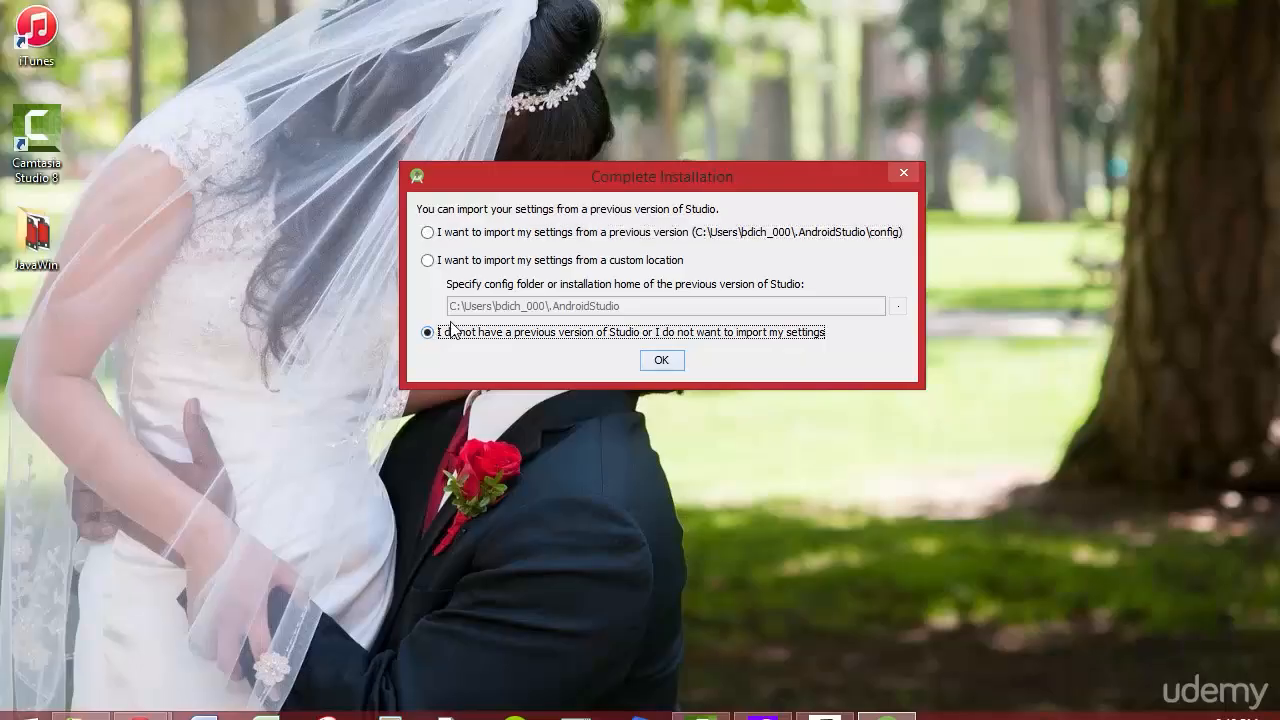
click(662, 361)
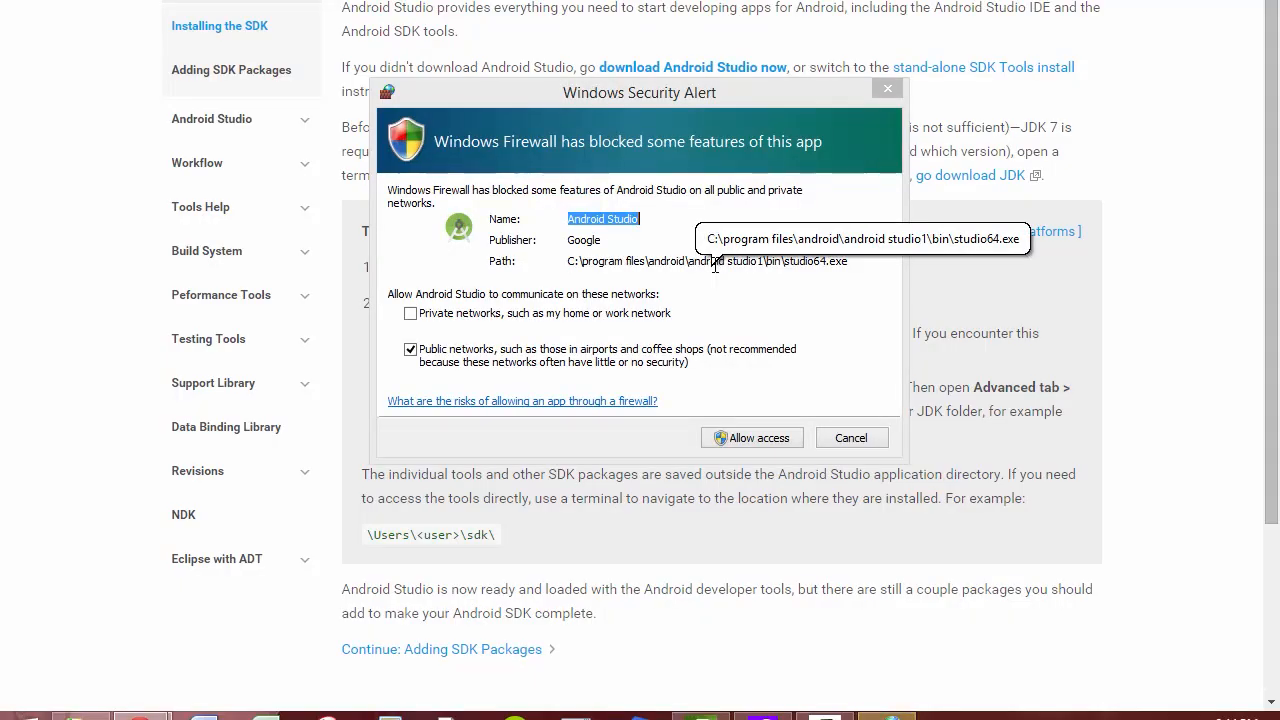
click(751, 445)
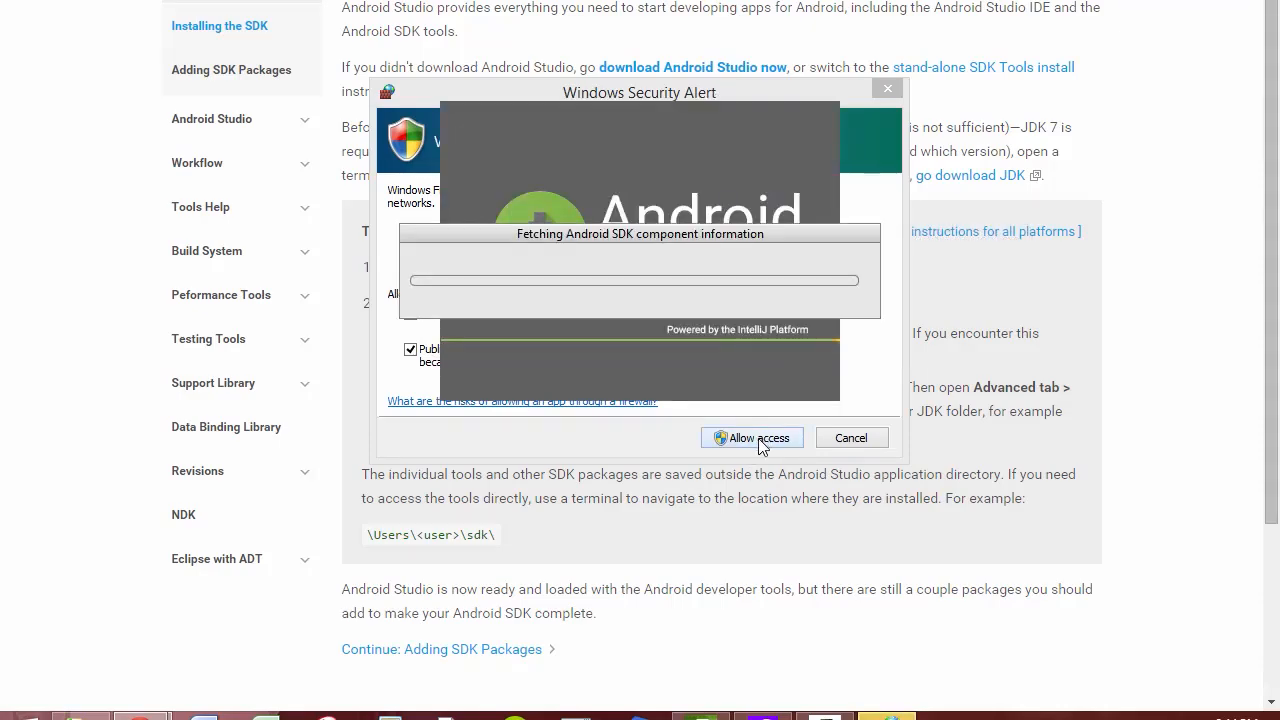
click(758, 440)
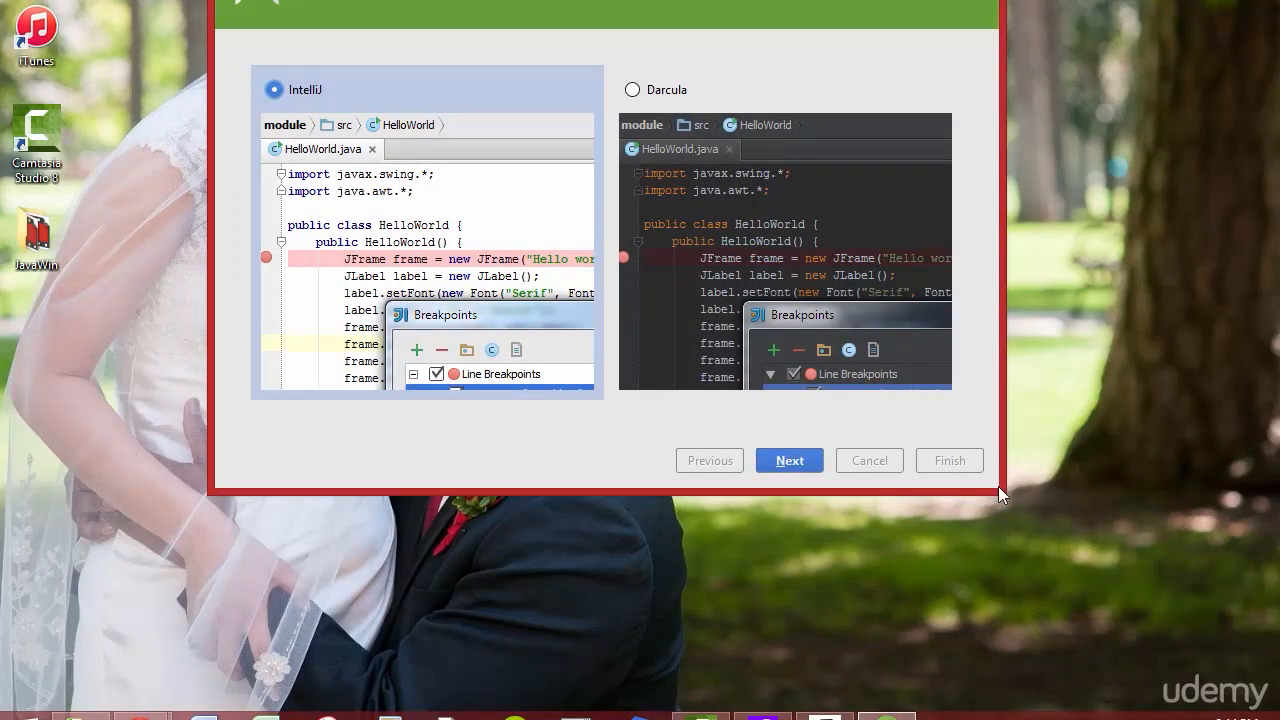
Step: Compare the IntelliJ and Darcula UI themes, choose Darcula, and complete the Android Studio Setup Wizard
drag(1003, 491, 1048, 537)
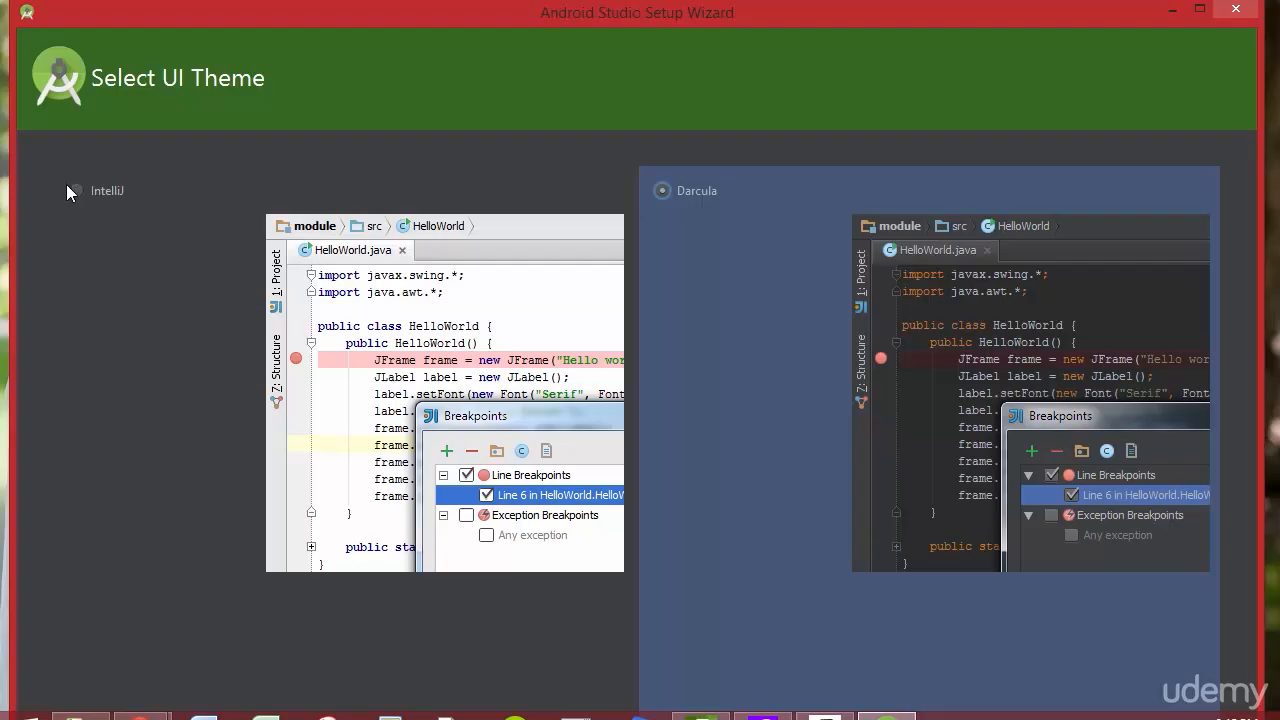
click(78, 190)
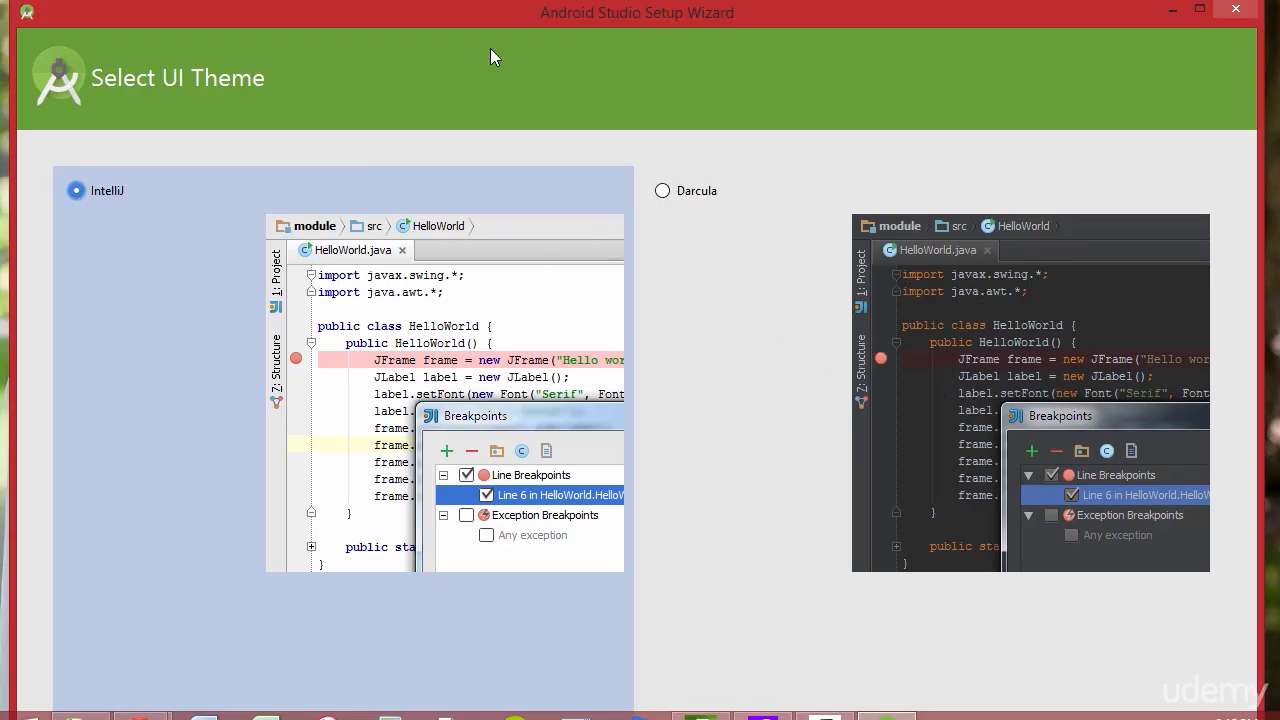
click(661, 191)
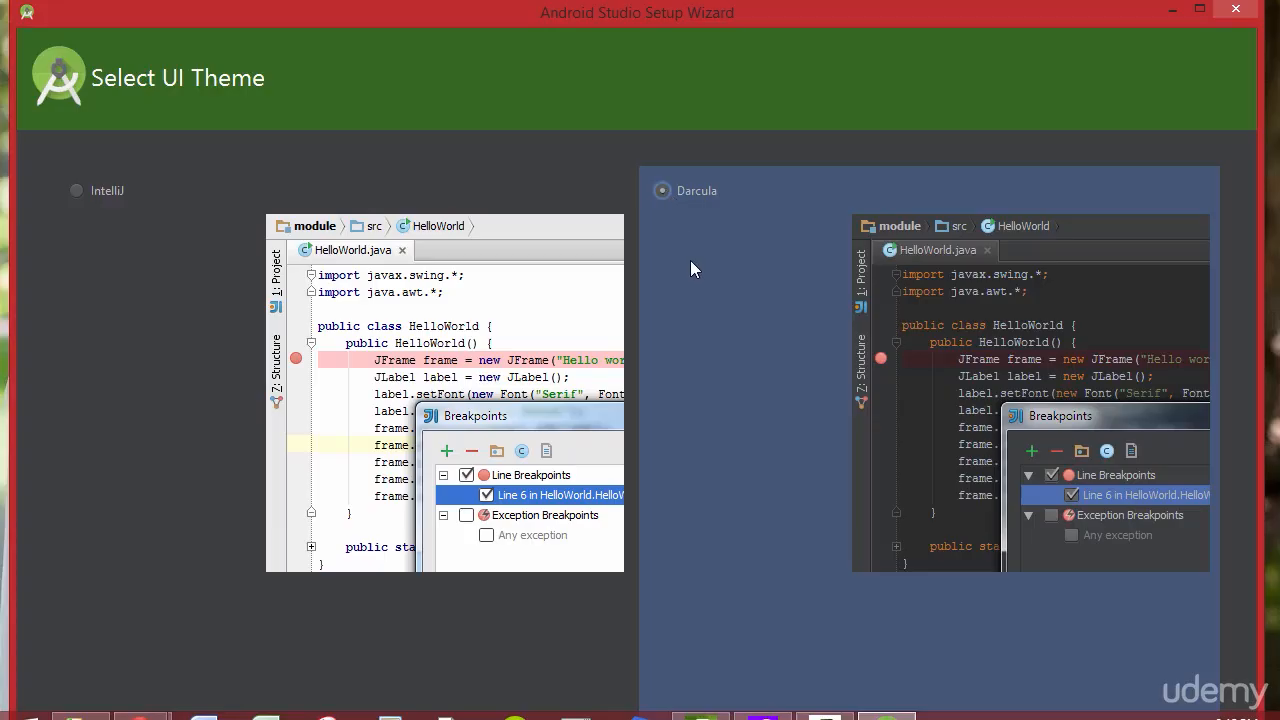
drag(768, 19, 723, 0)
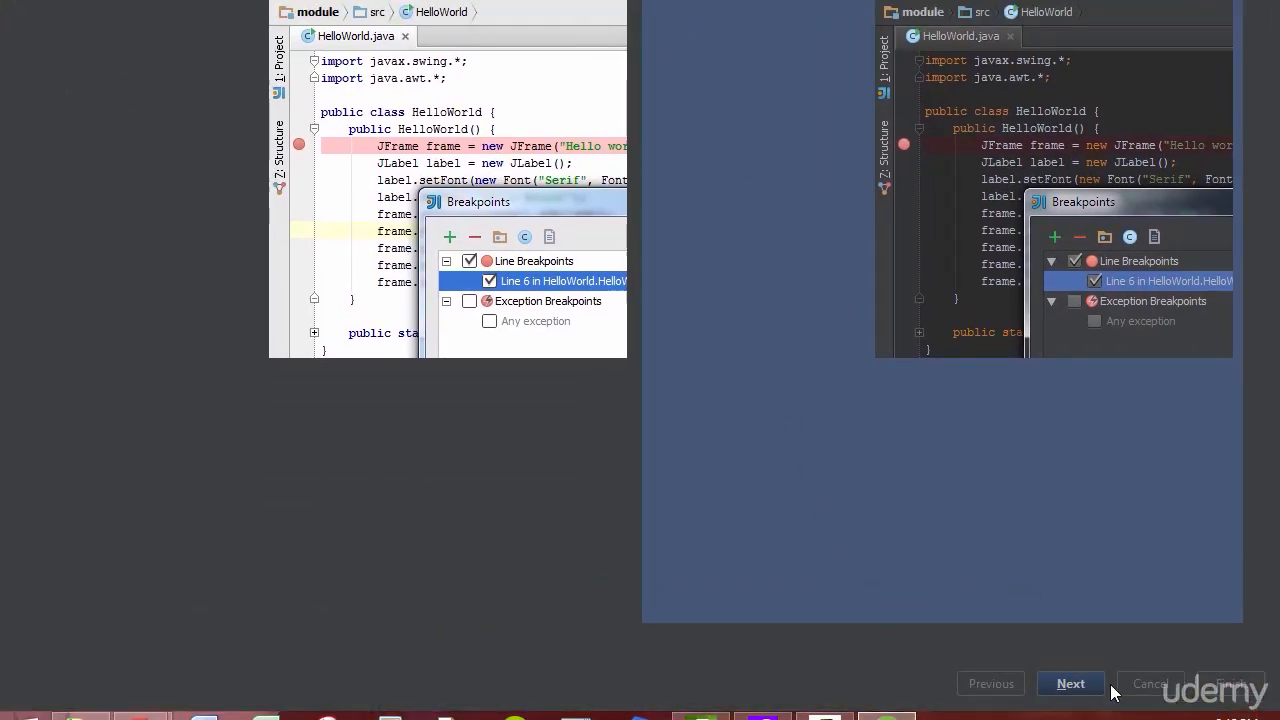
click(1068, 683)
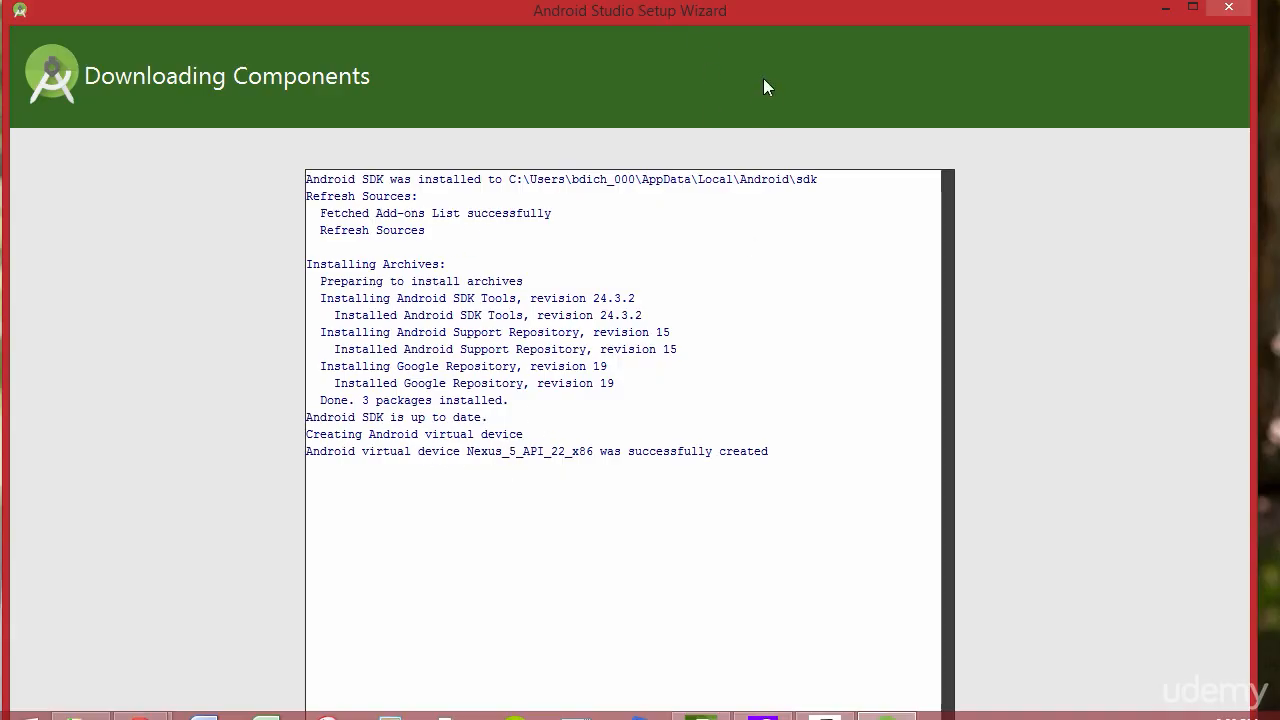
drag(850, 11, 825, 0)
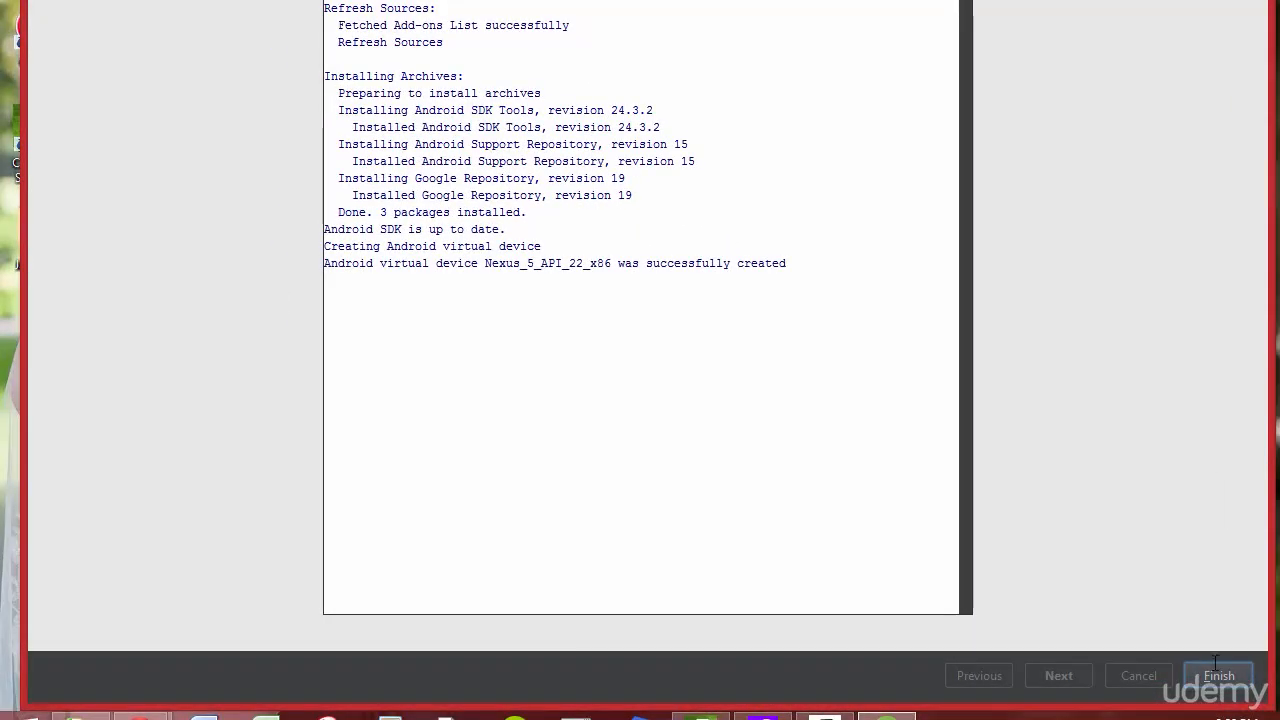
click(1217, 675)
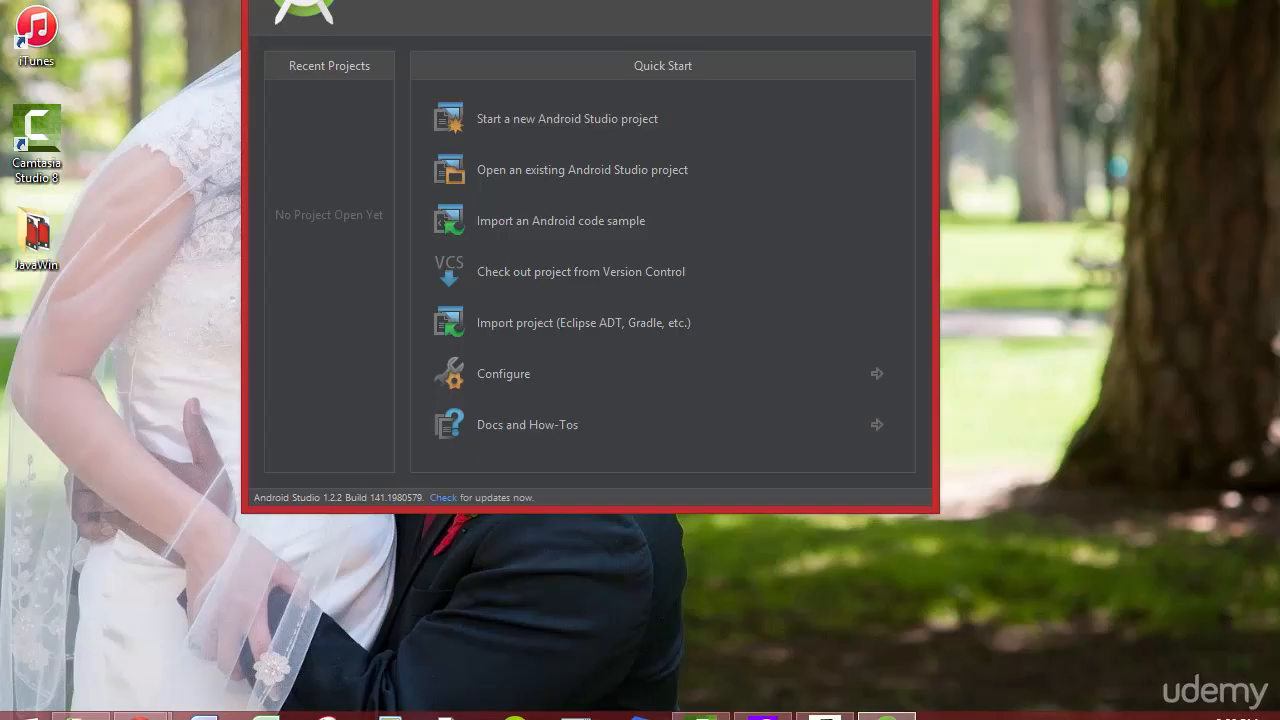
Step: Start a new Android Studio project and set its application name to HelloAndroid
drag(609, 140, 595, 75)
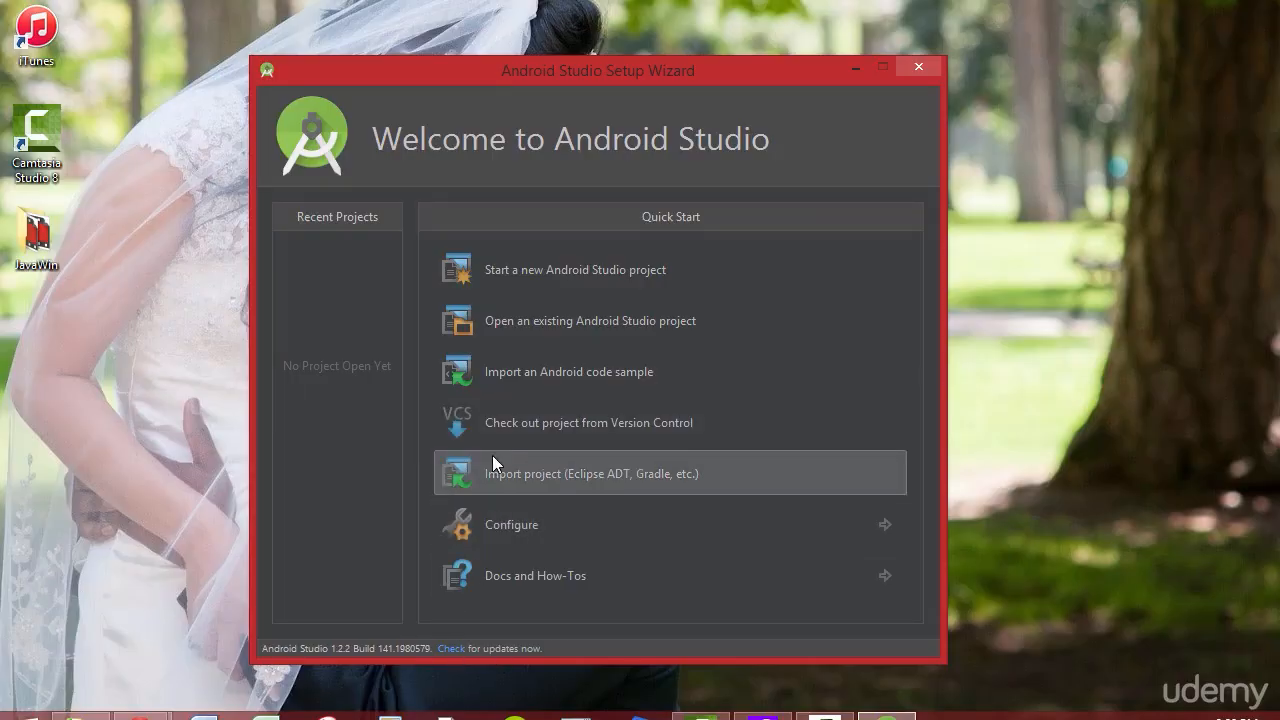
click(517, 272)
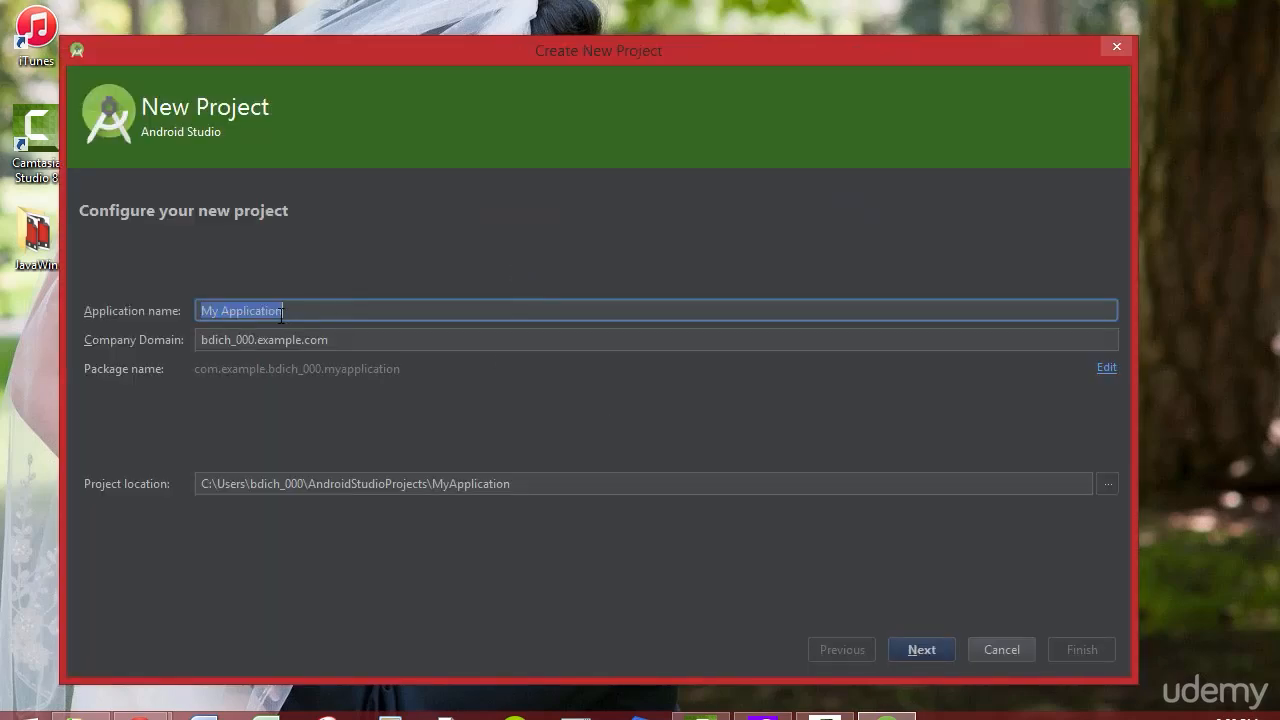
key(BackSpace)
text(HelloAndroid)
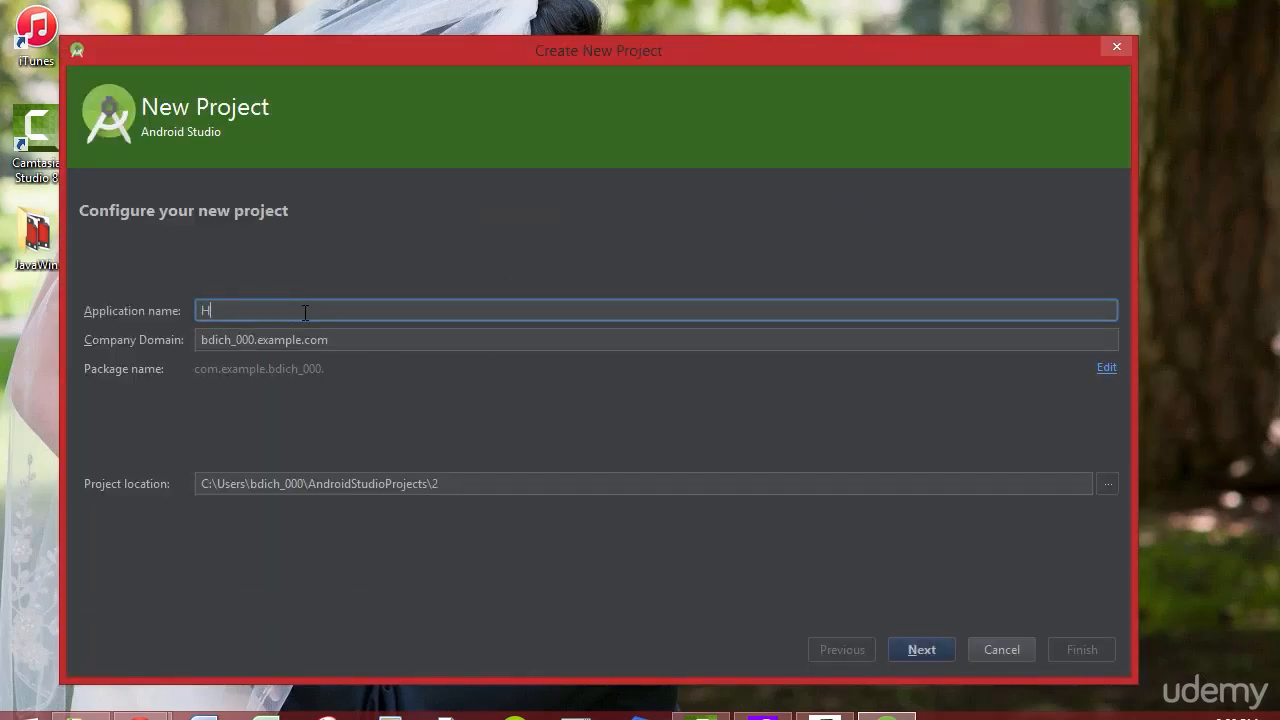
Step: Replace the company domain with com.myandroidhello.app and continue to the target device settings
click(341, 340)
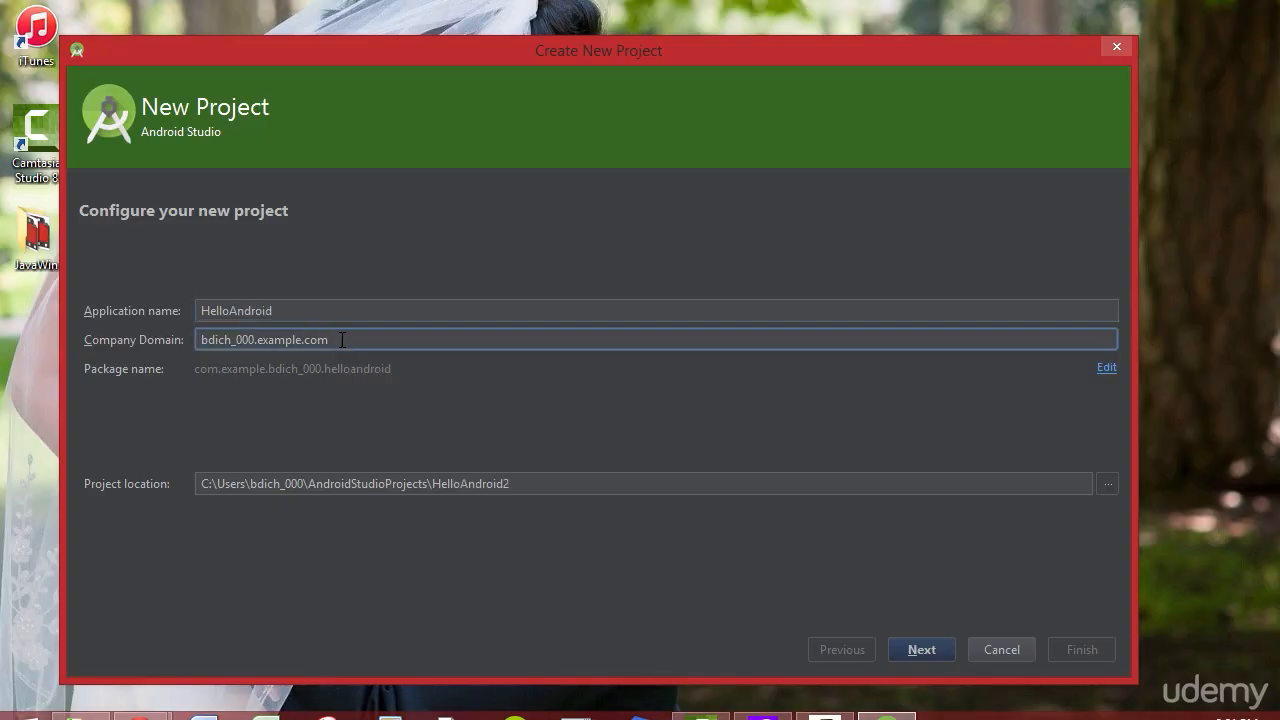
double_click(341, 340)
click(347, 340)
key(BackSpace)
key(BackSpace)
key(BackSpace)
key(BackSpace)
key(BackSpace)
key(BackSpace)
key(BackSpace)
key(BackSpace)
key(BackSpace)
key(BackSpace)
key(BackSpace)
key(BackSpace)
key(BackSpace)
key(BackSpace)
key(BackSpace)
key(BackSpace)
key(BackSpace)
key(BackSpace)
key(BackSpace)
key(BackSpace)
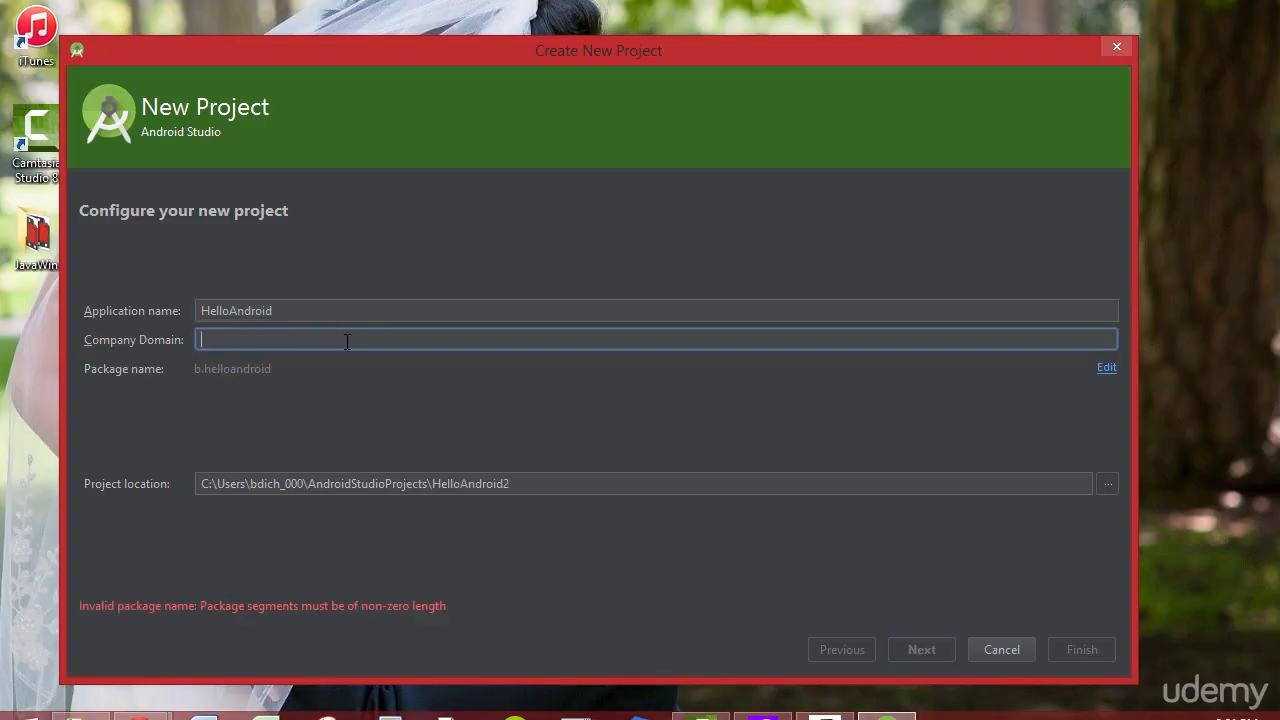
text(com.myandroi)
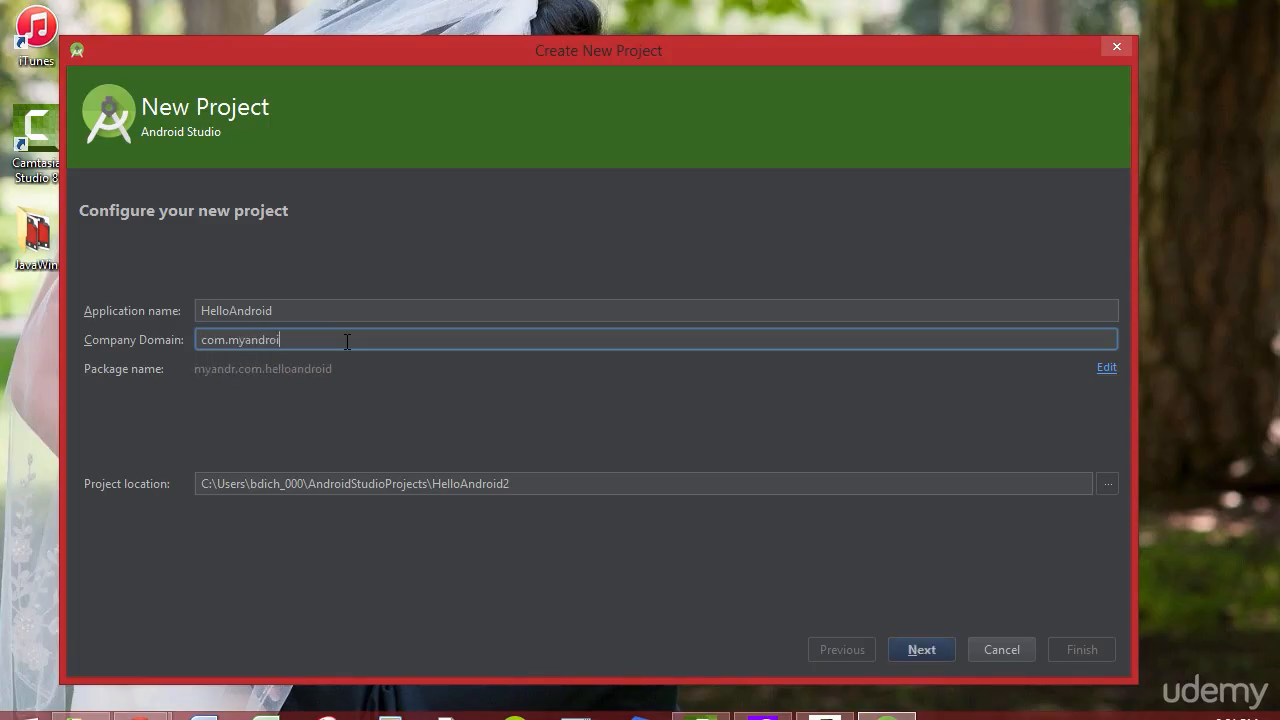
text(dhello.app)
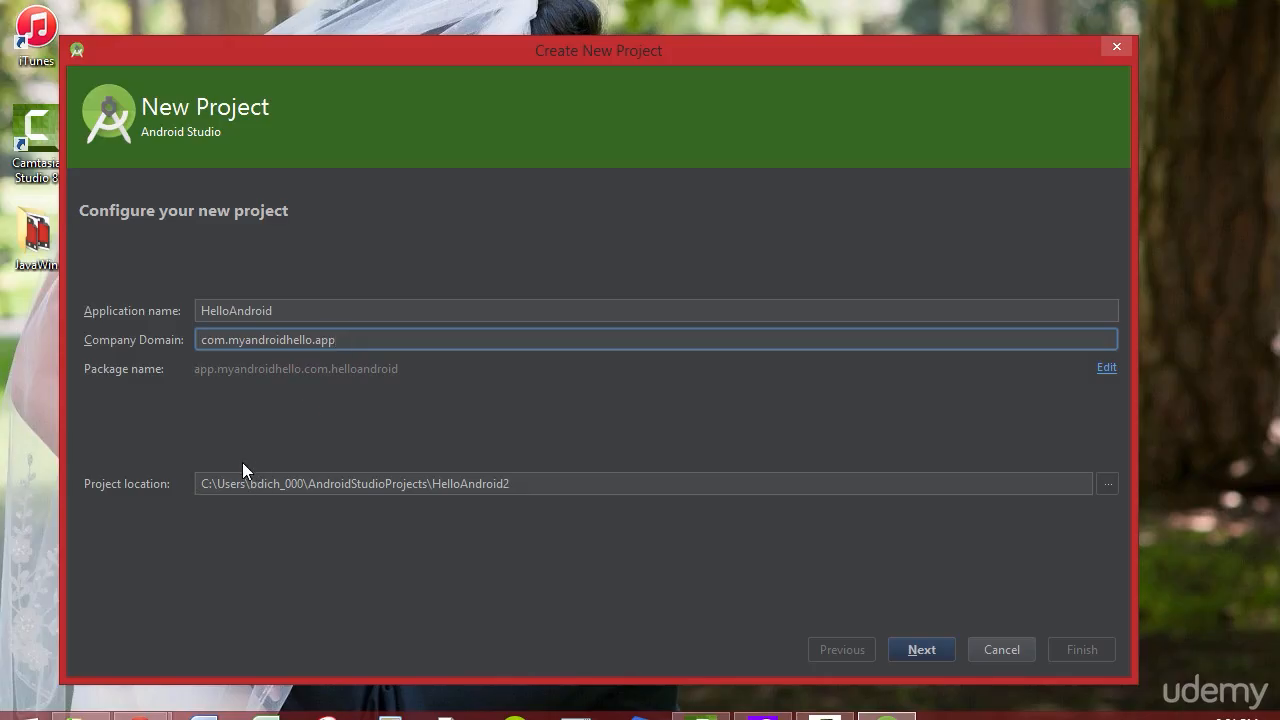
click(926, 645)
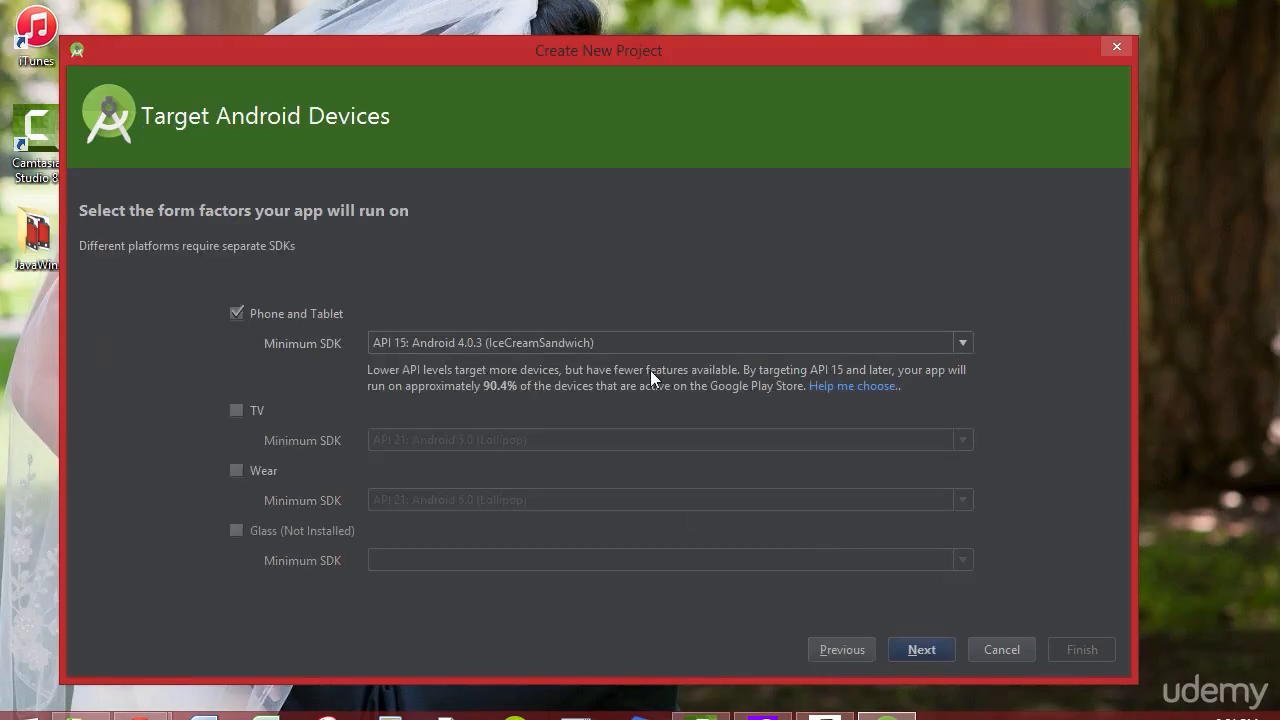
Step: Set the Phone and Tablet minimum SDK to API 14: Android 4.0 (IceCreamSandwich) and continue to the activity choice
click(538, 341)
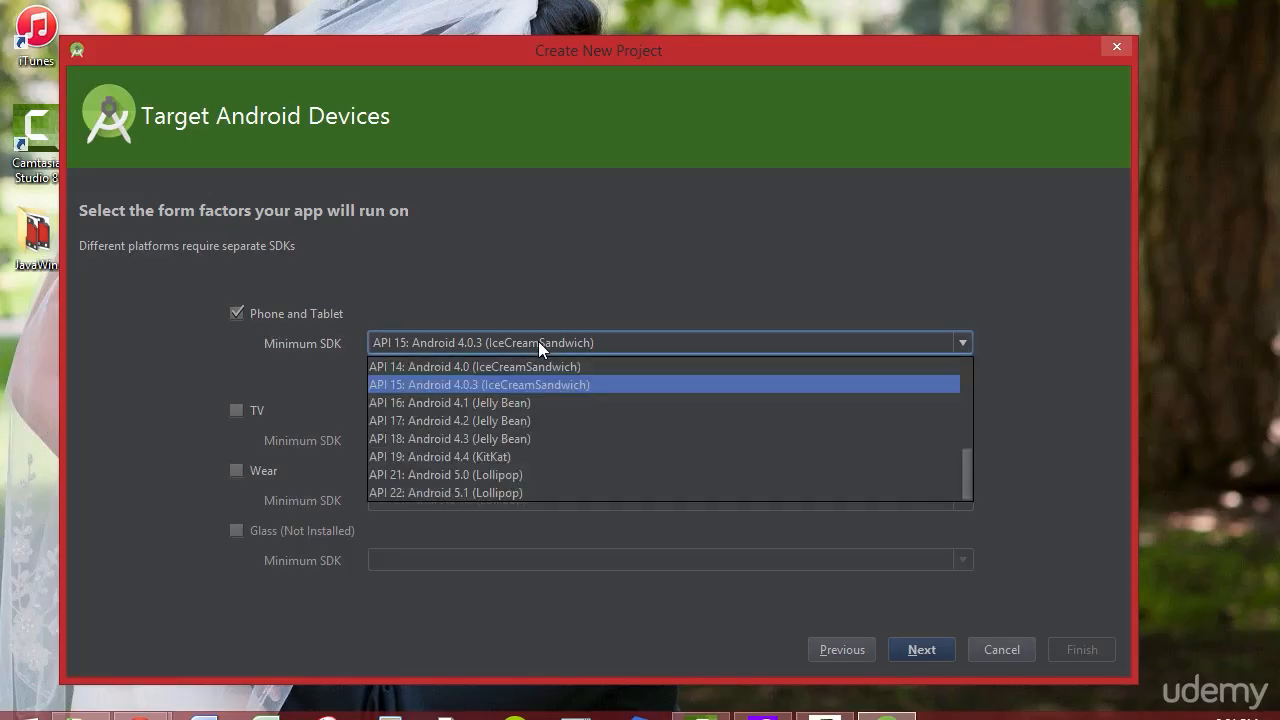
click(489, 369)
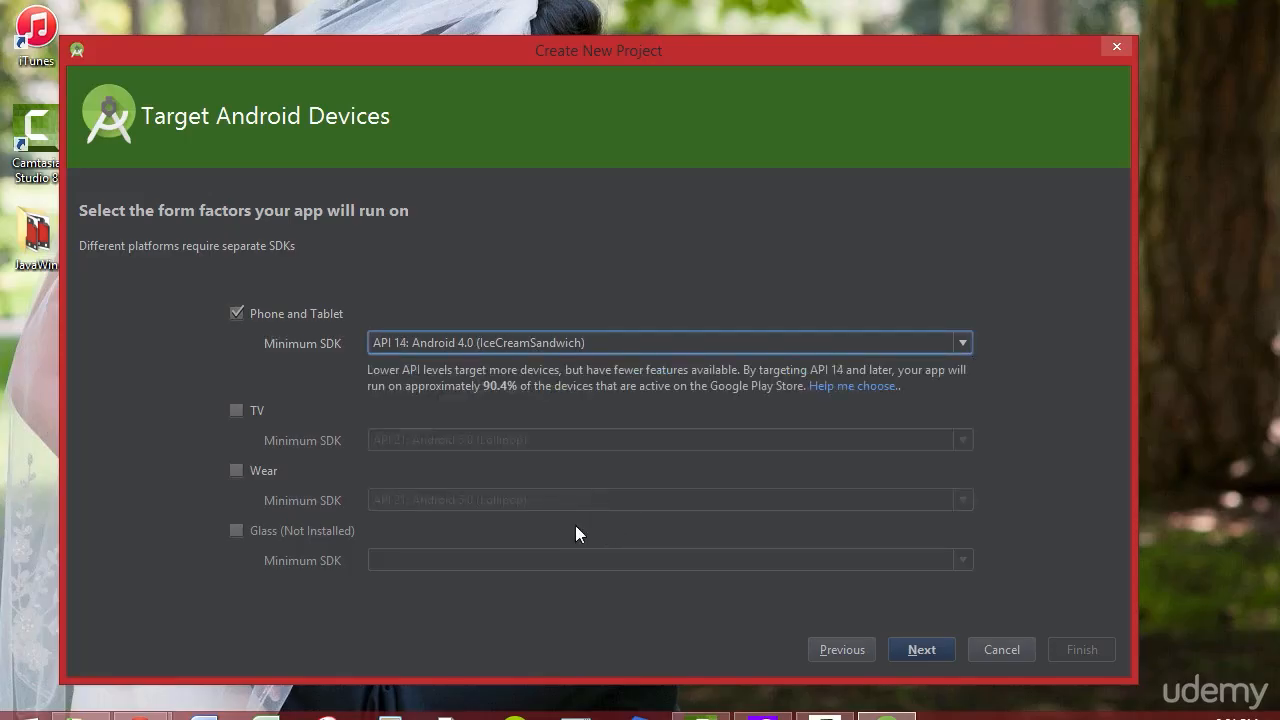
click(925, 648)
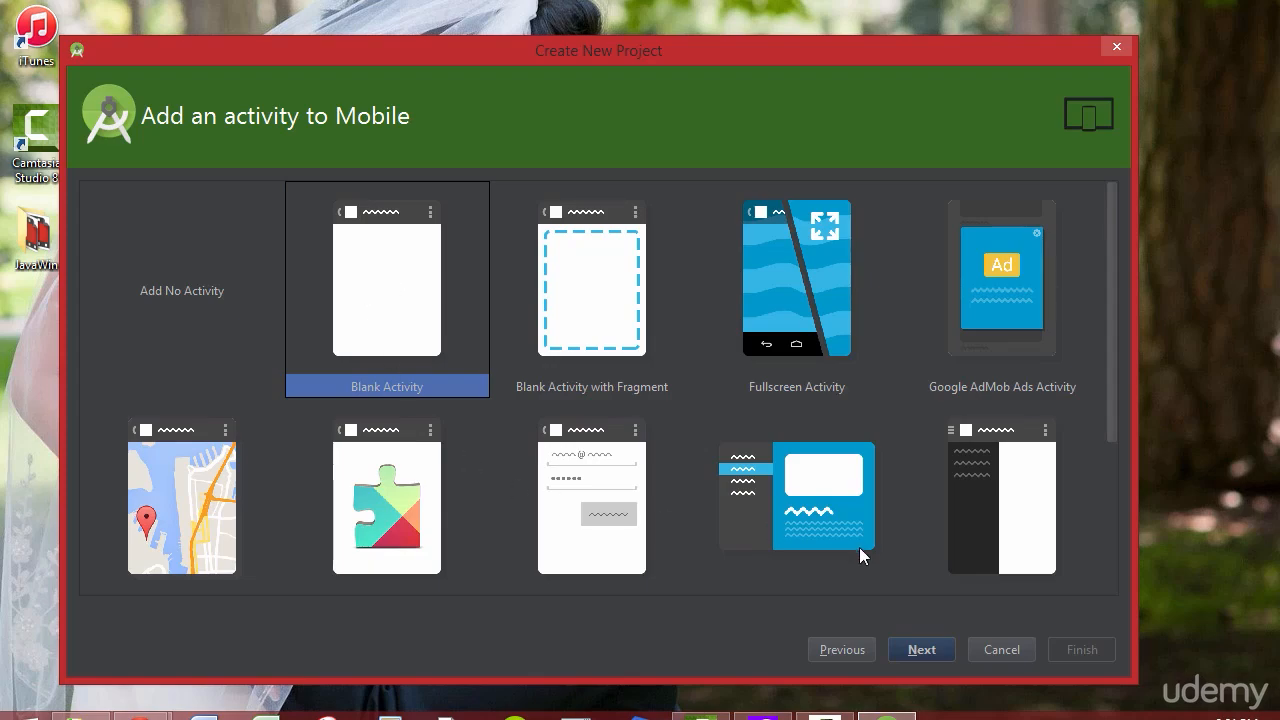
Step: Create the project with a Blank Activity named MainActivity, and allow the Java platform binary through Windows Firewall on public networks
click(924, 649)
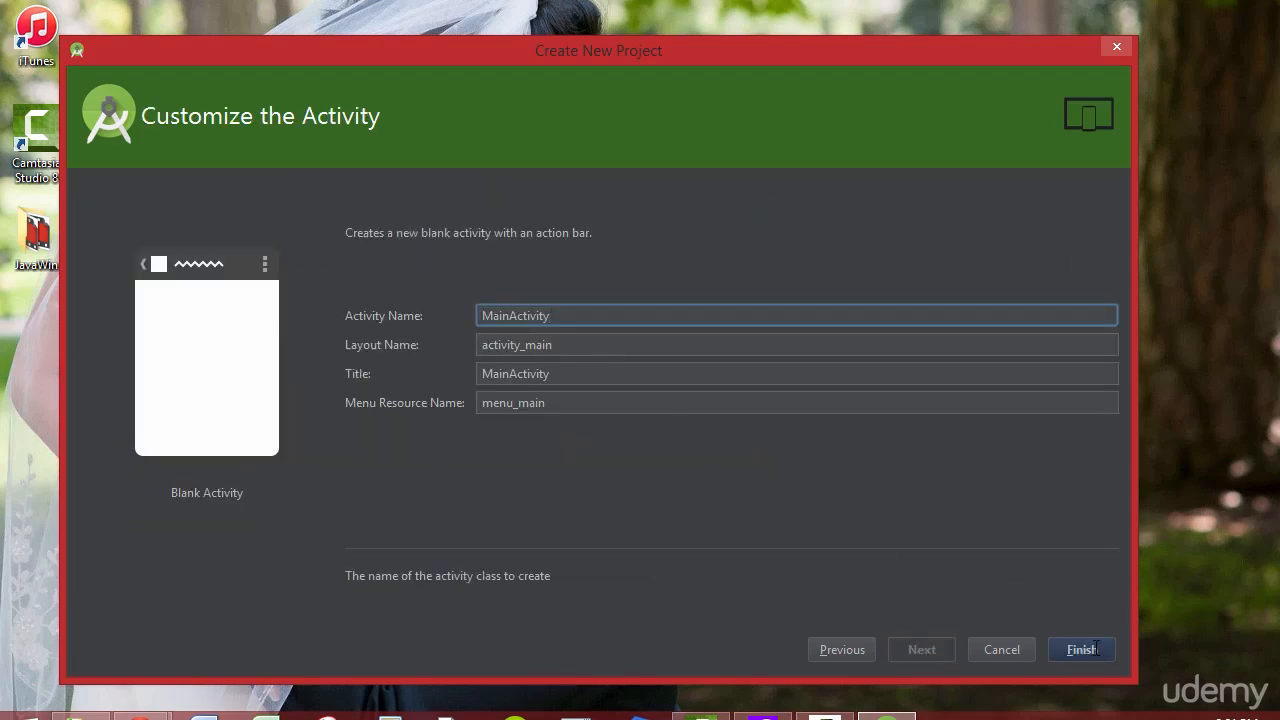
click(1080, 648)
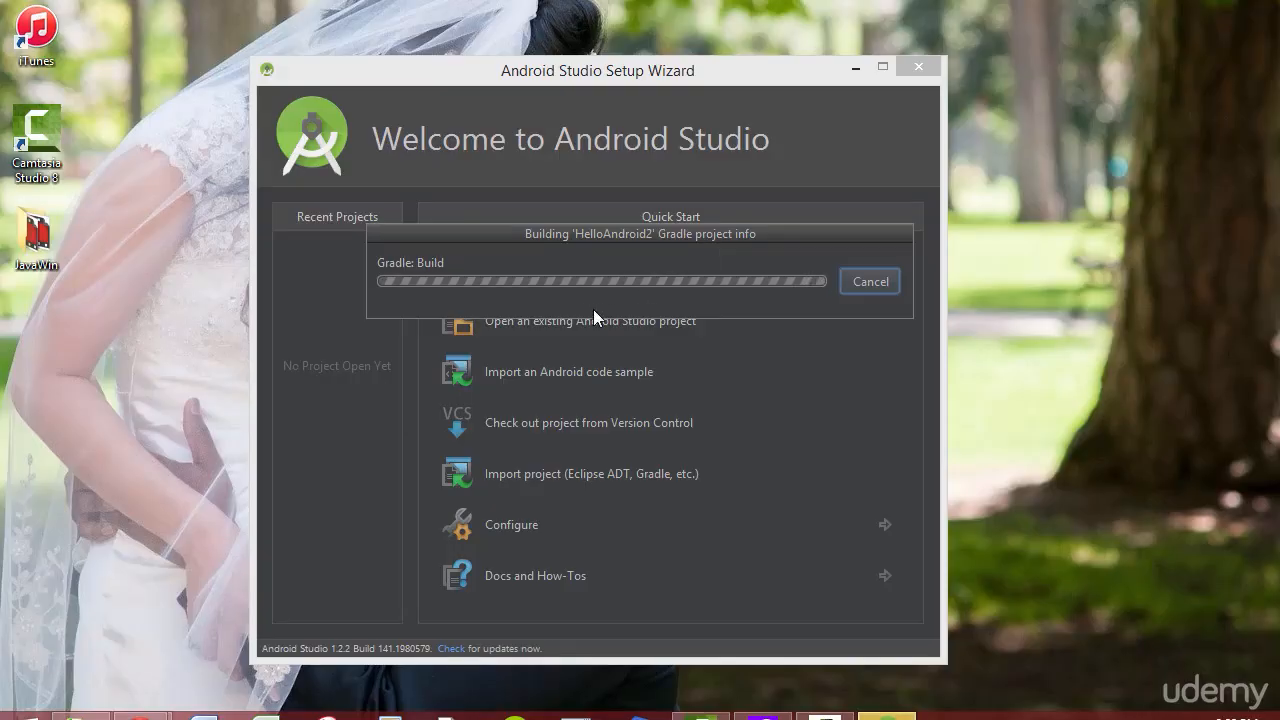
key(alt+Tab)
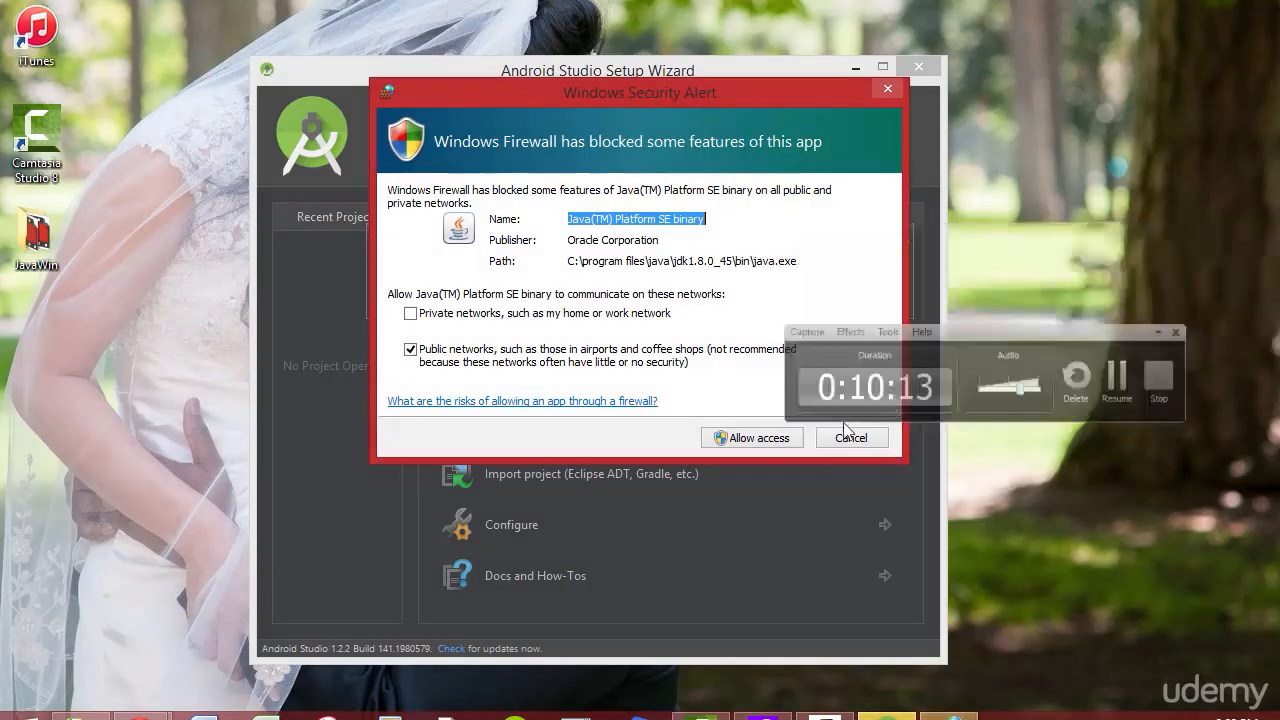
click(751, 437)
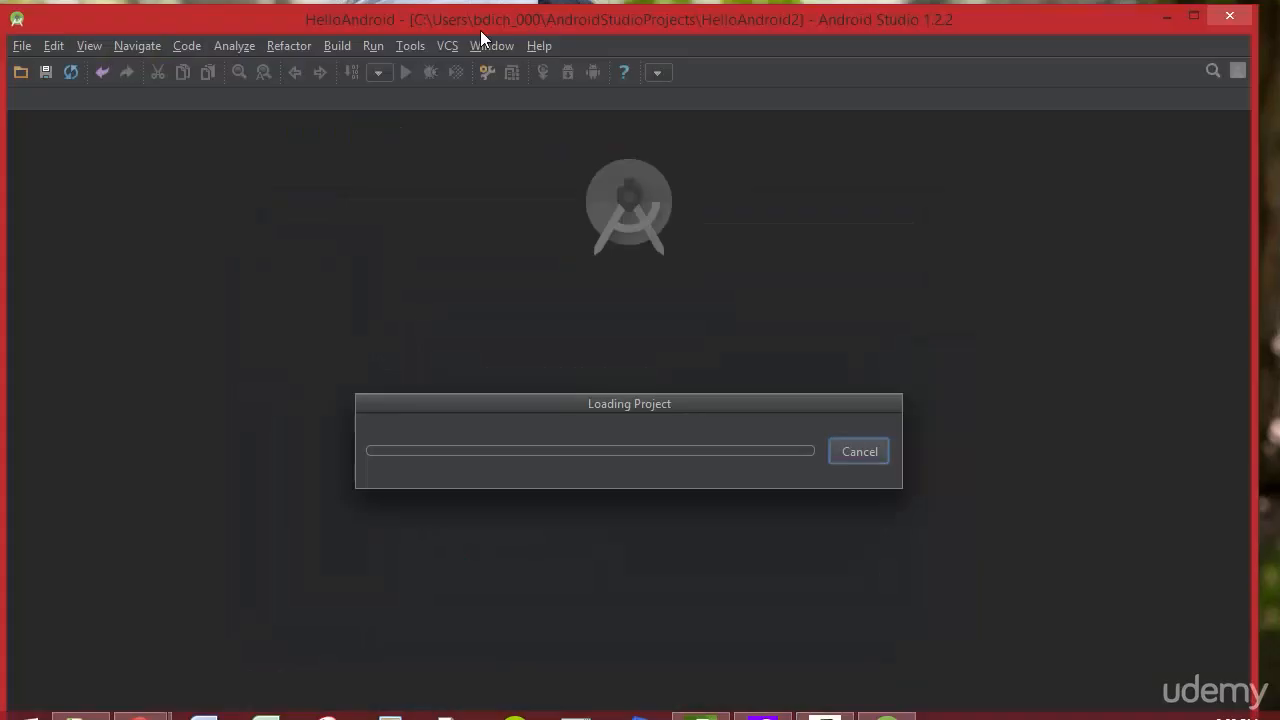
Step: Reposition the HelloAndroid project window and the Tip of the Day dialog, and dismiss the tips
drag(480, 32, 486, 32)
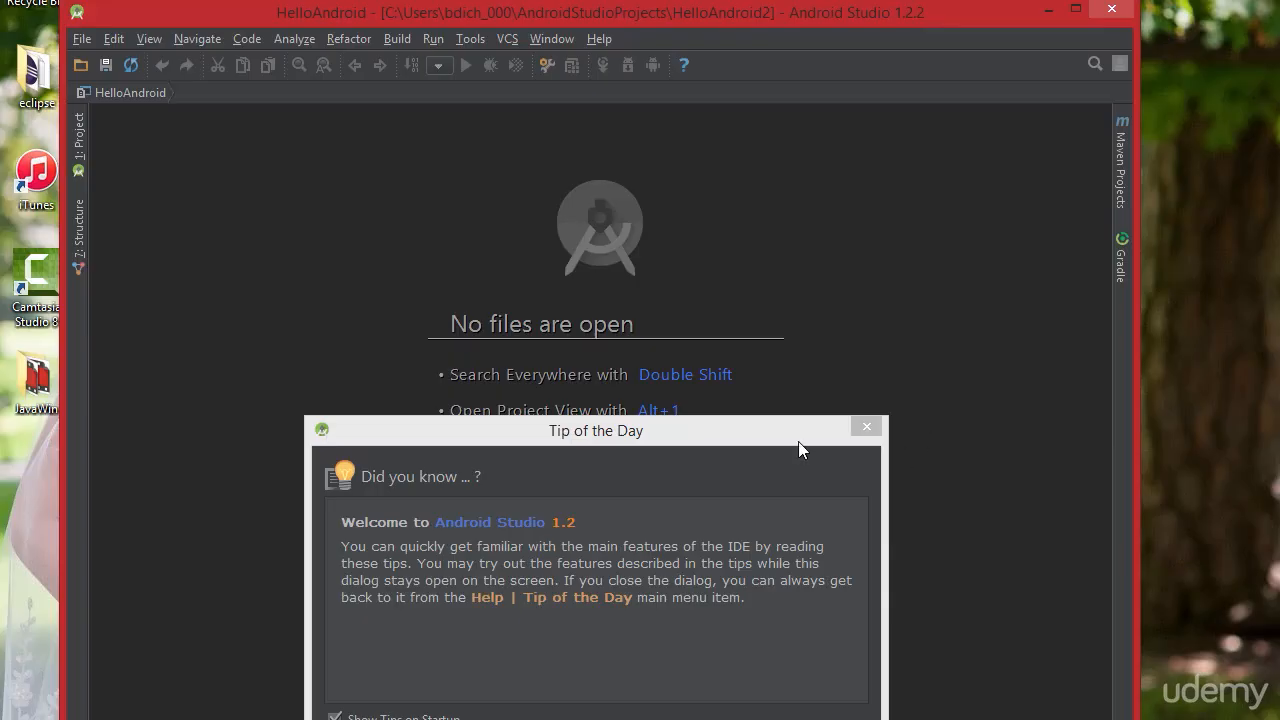
drag(797, 430, 782, 196)
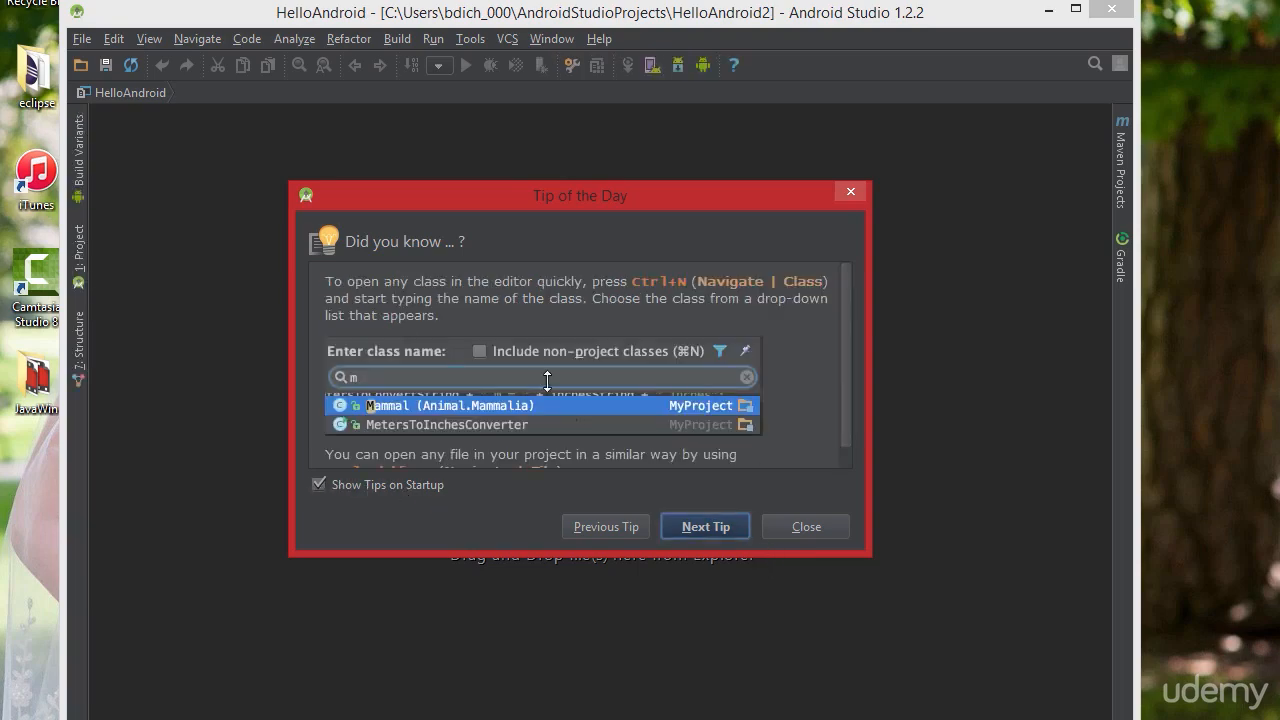
click(708, 521)
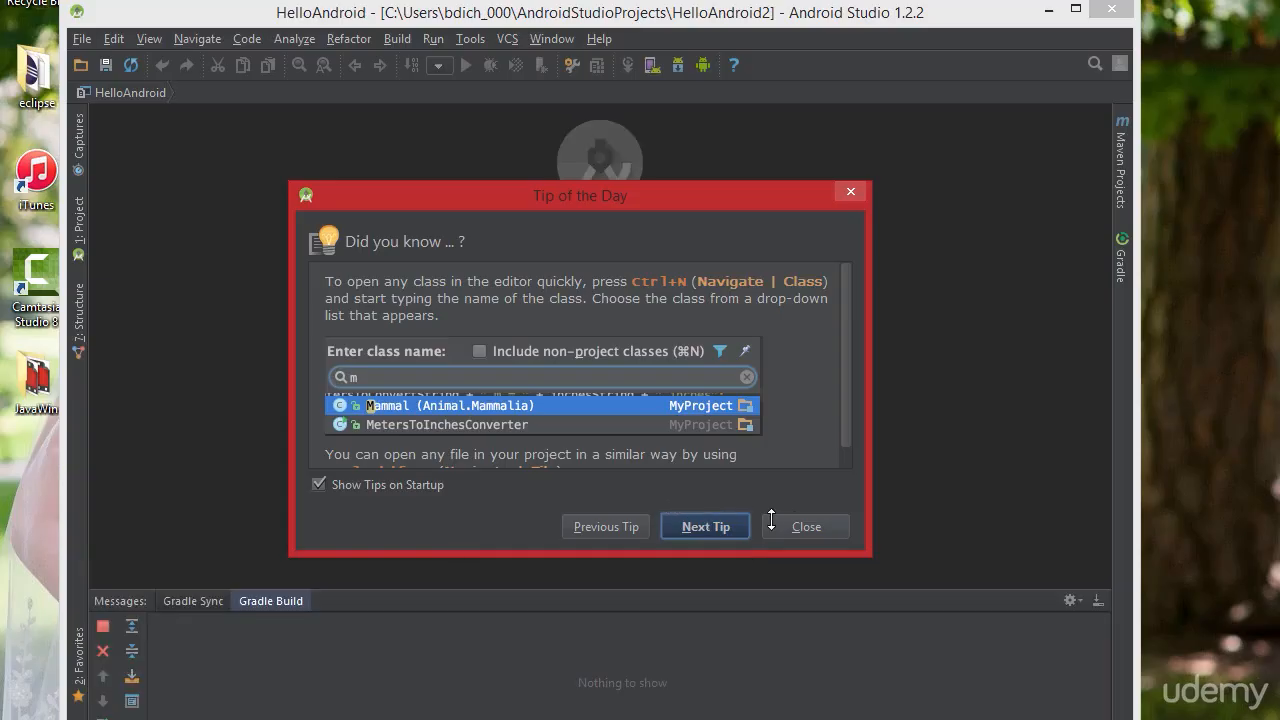
click(801, 526)
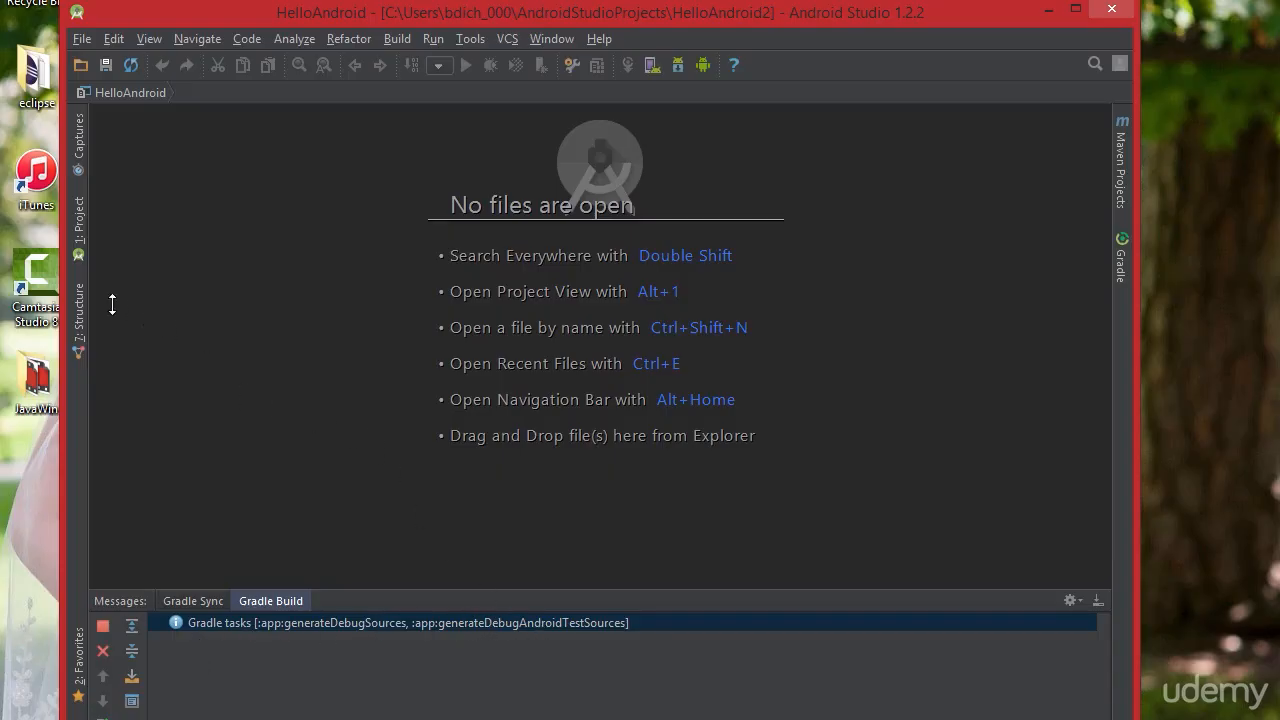
Step: Show the project file tree and expand the app folder
click(80, 215)
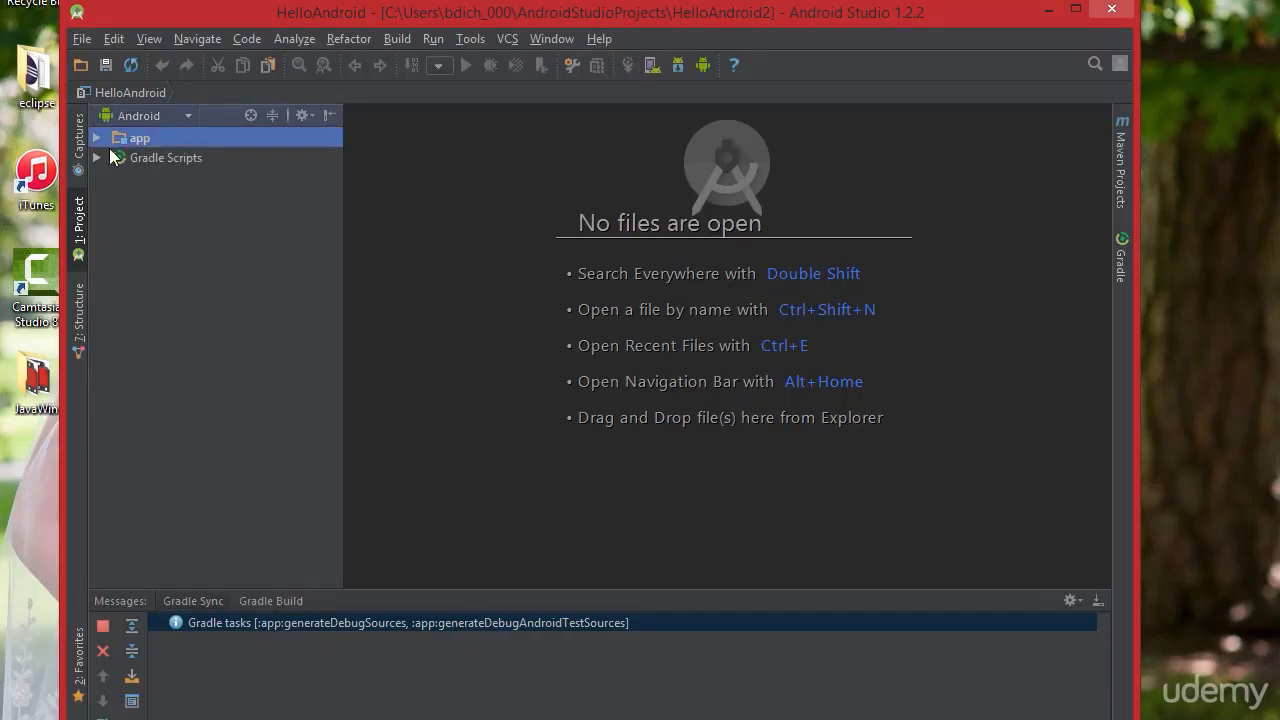
click(97, 138)
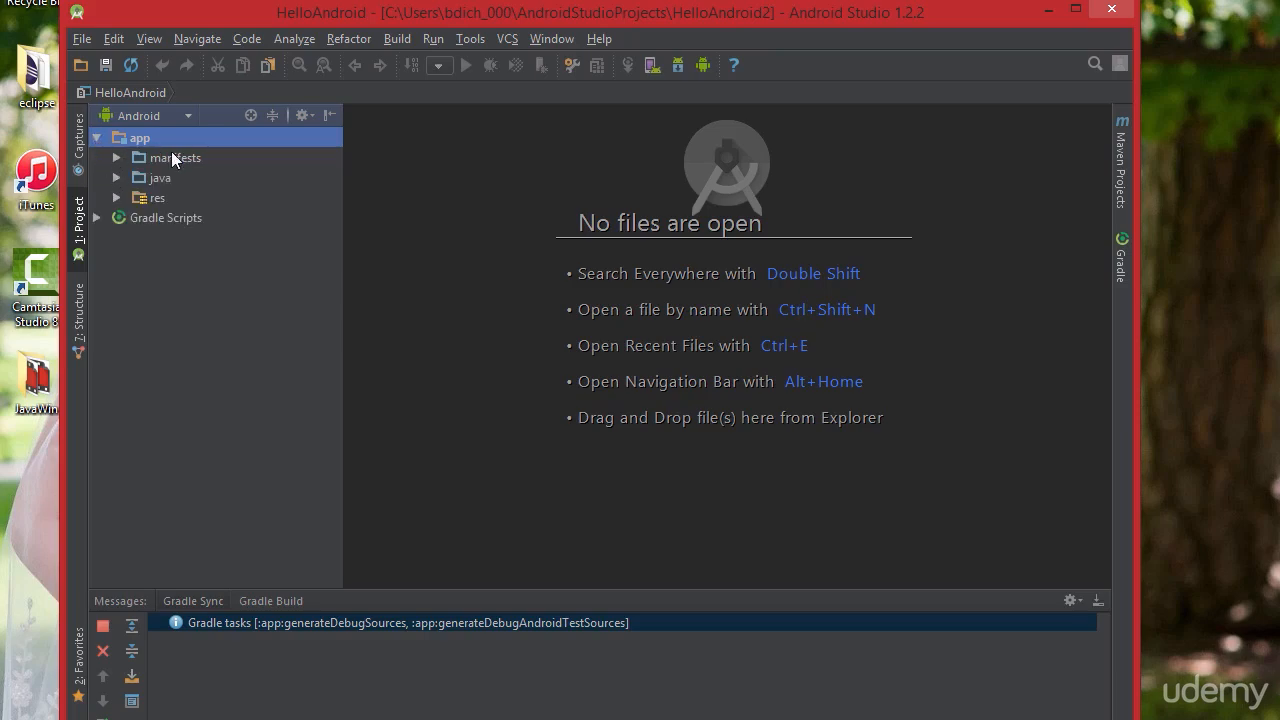